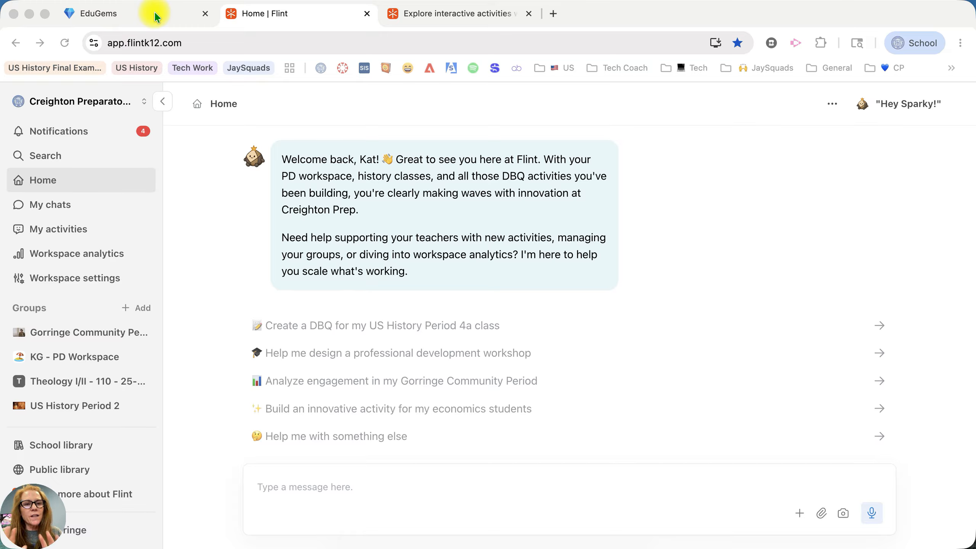
Step: Switch to the EduGems site and open the 3-Step Reflection gem's description from the student tools
left_click(155, 14)
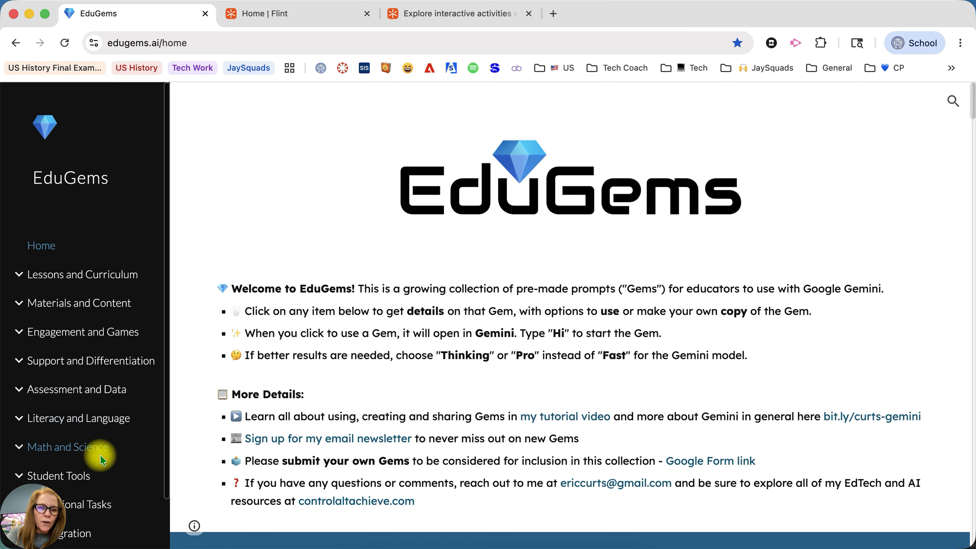
scroll(38, 473, "down", 2)
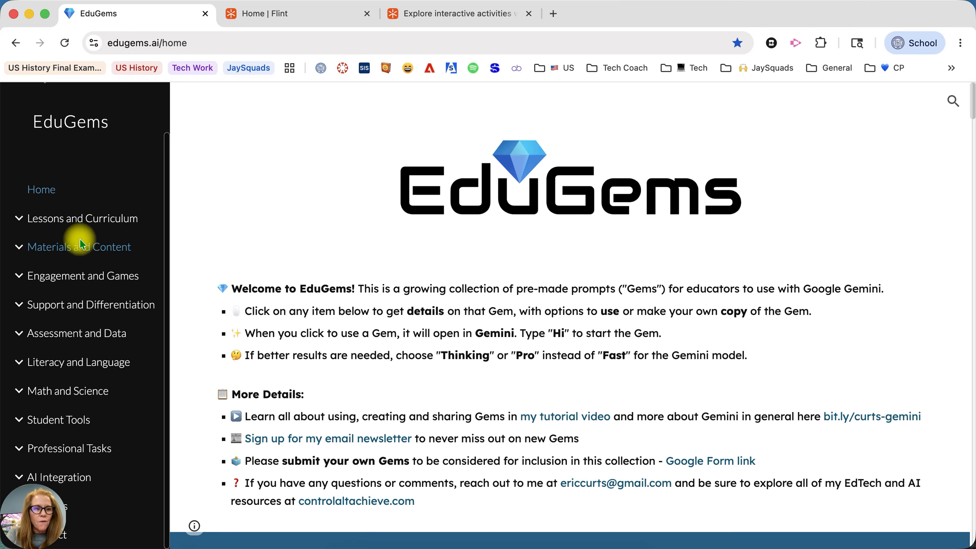
left_click(67, 426)
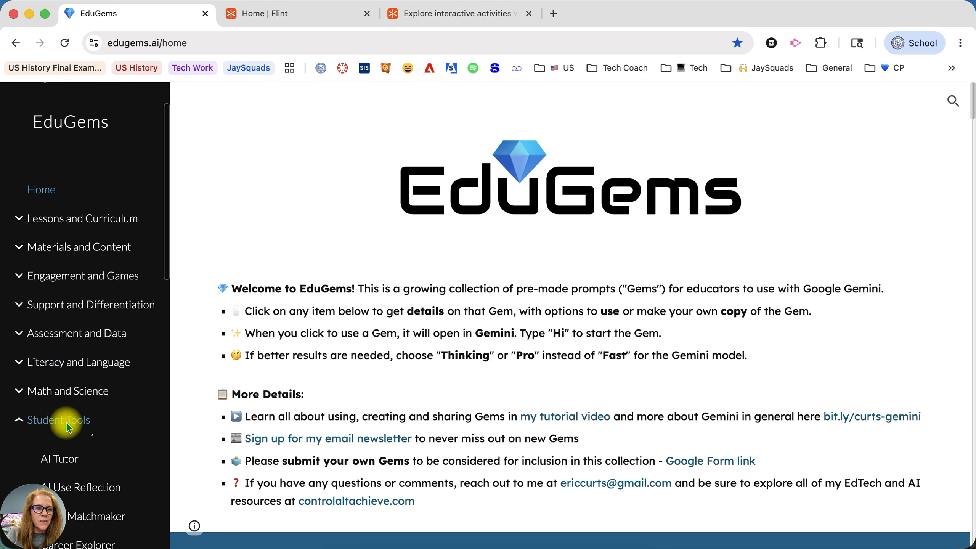
left_click(95, 459)
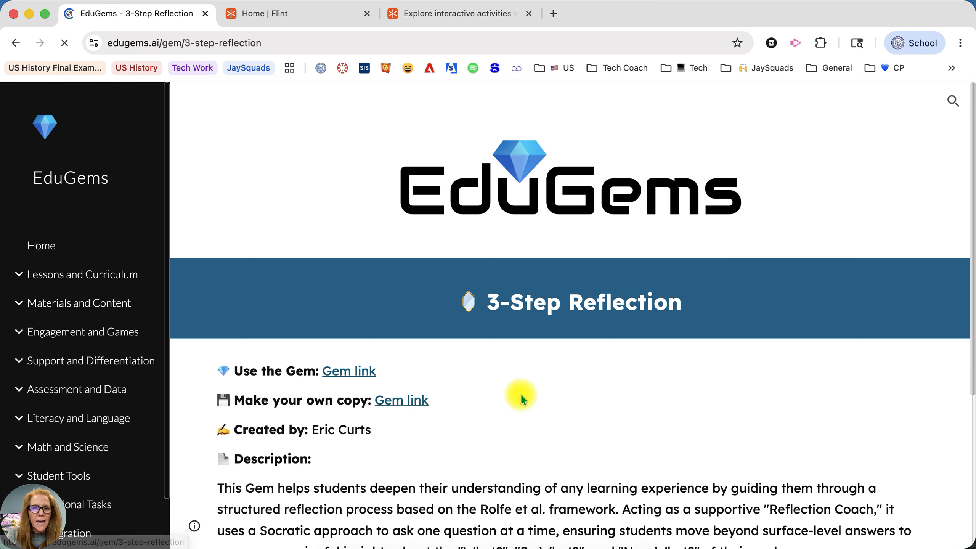
scroll(392, 322, "down", 3)
Step: Return to the EduGems home page and examine the gem collections from Newest EduGems through Student Support & Differentiation
left_click(23, 239)
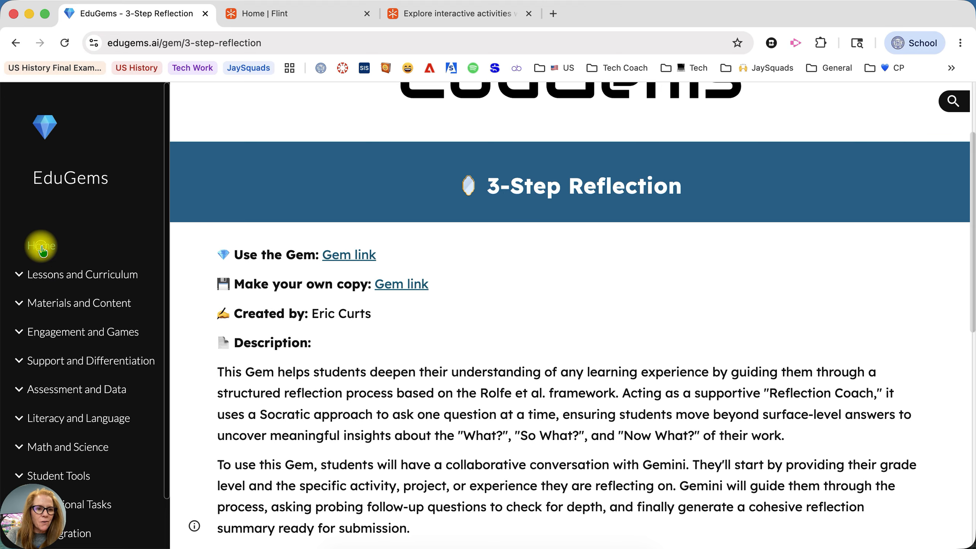
scroll(415, 329, "down", 5)
scroll(417, 334, "down", 1)
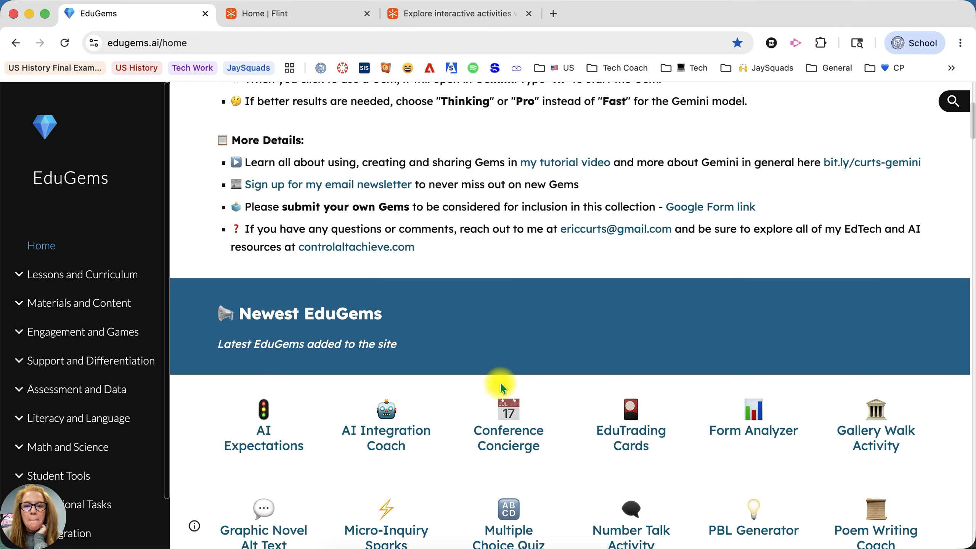
scroll(500, 381, "down", 7)
scroll(500, 381, "down", 8)
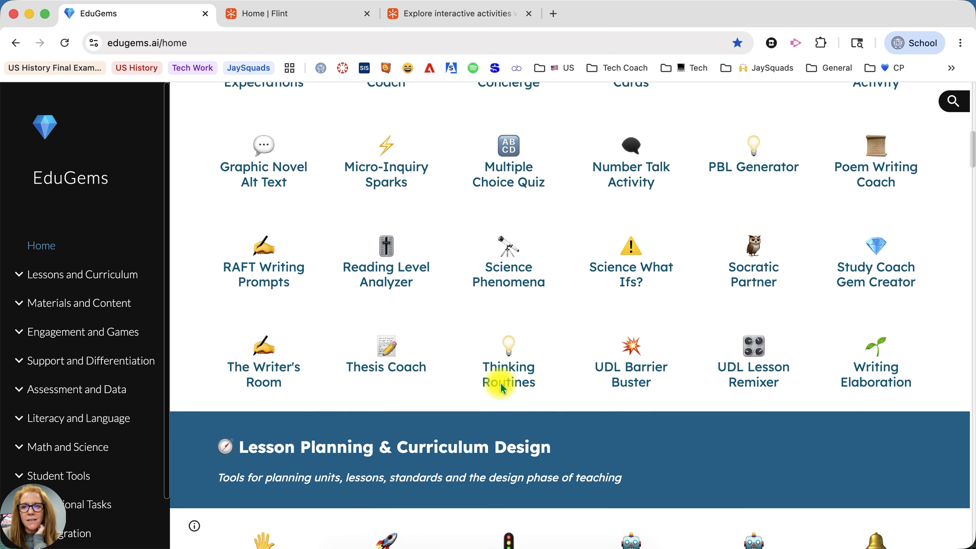
scroll(500, 381, "down", 6)
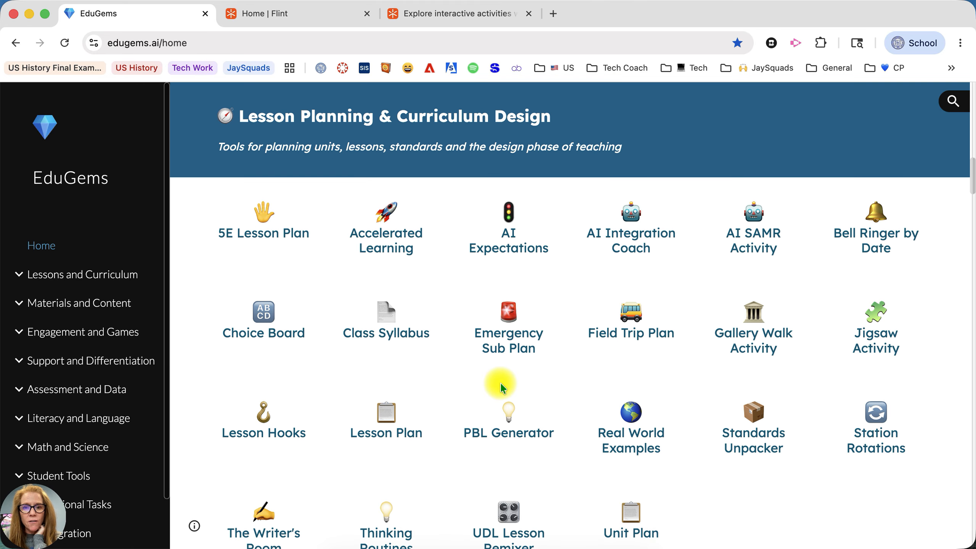
scroll(500, 378, "down", 4)
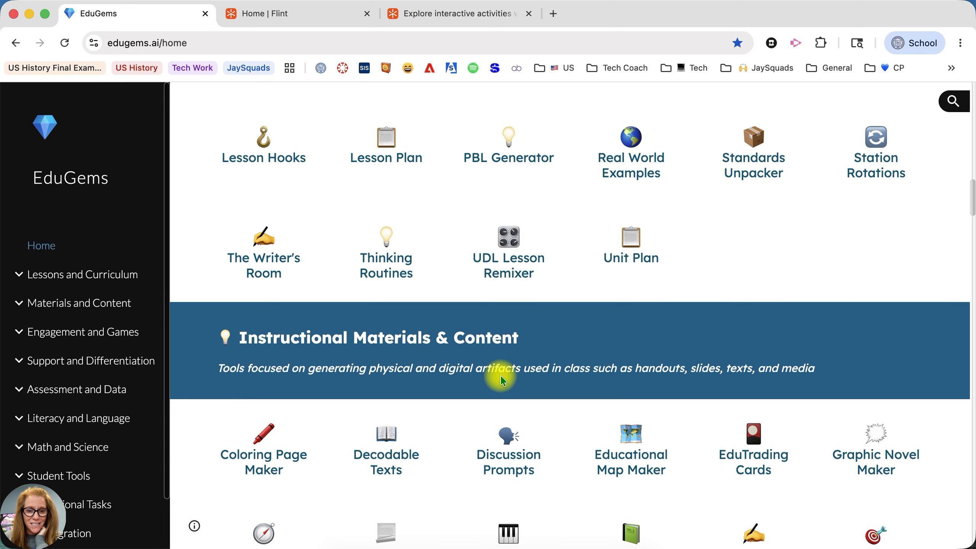
scroll(501, 381, "down", 9)
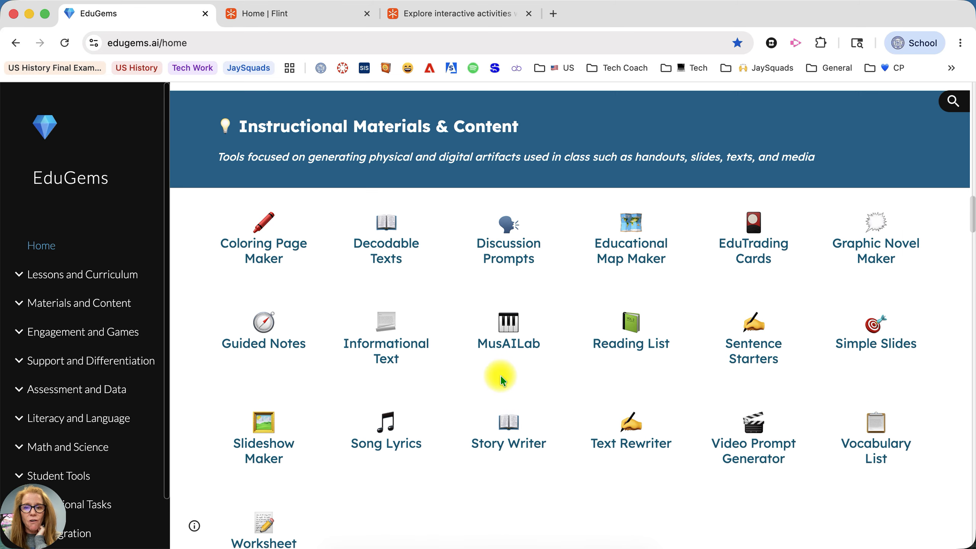
scroll(500, 378, "down", 8)
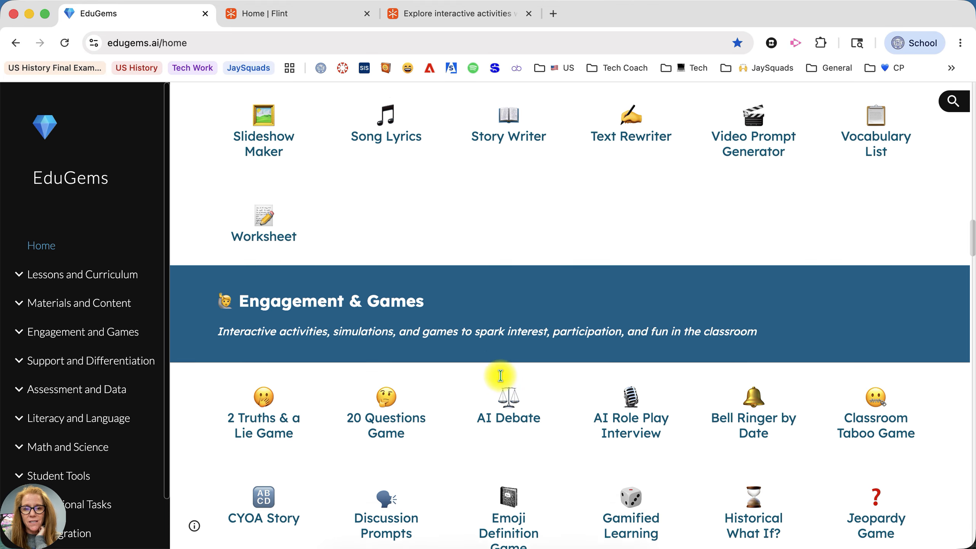
scroll(500, 375, "down", 2)
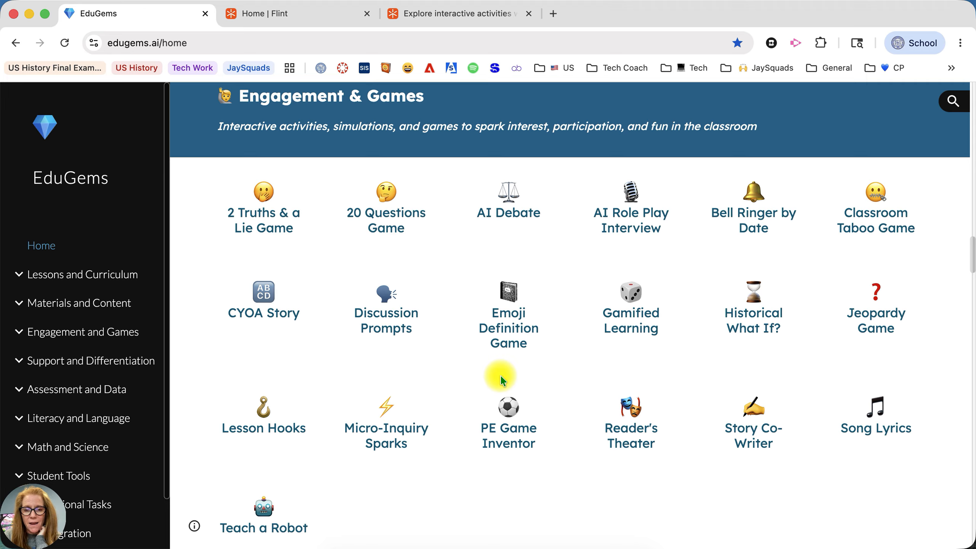
scroll(500, 378, "down", 4)
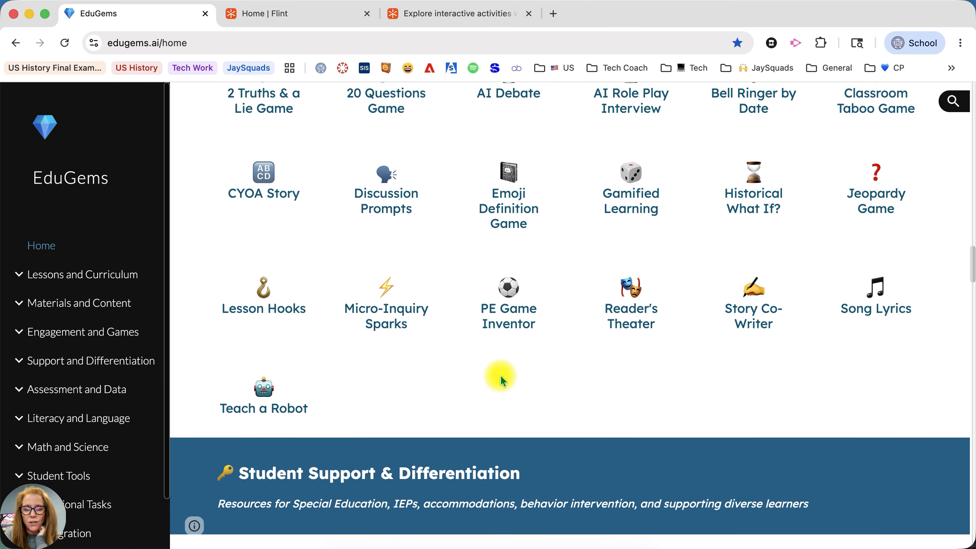
scroll(501, 378, "down", 7)
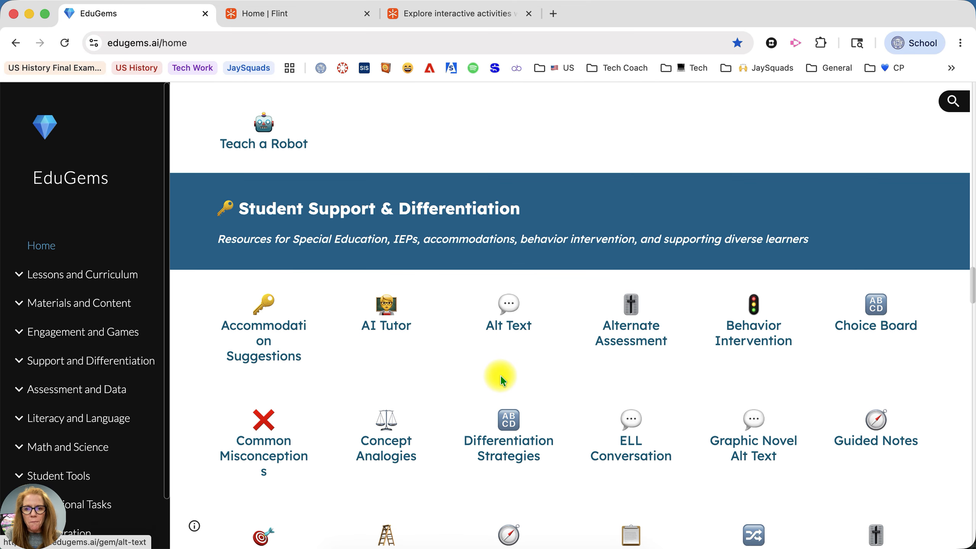
Step: Open the Historical What If? gem from the Engagement & Games collection and launch it in Gemini
scroll(499, 373, "up", 6)
left_click(760, 169)
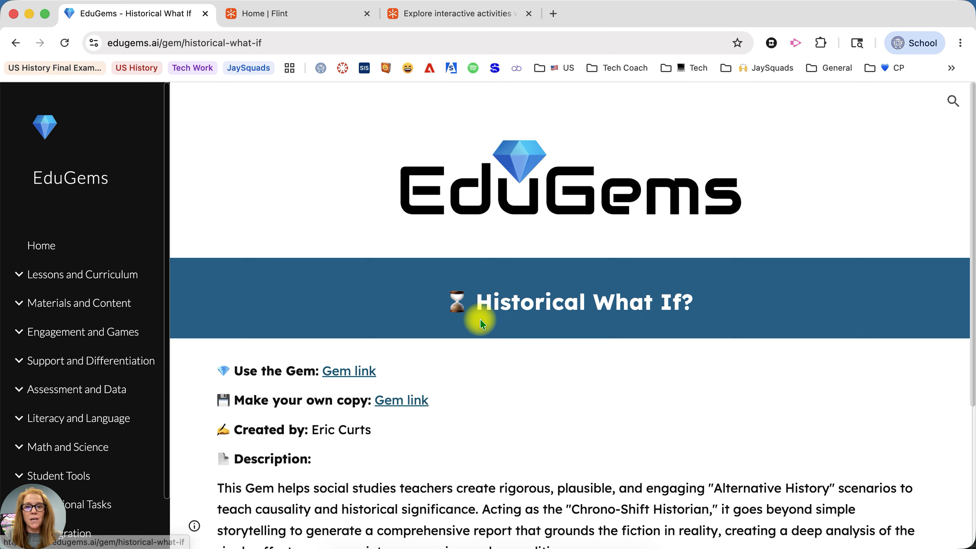
left_click(352, 374)
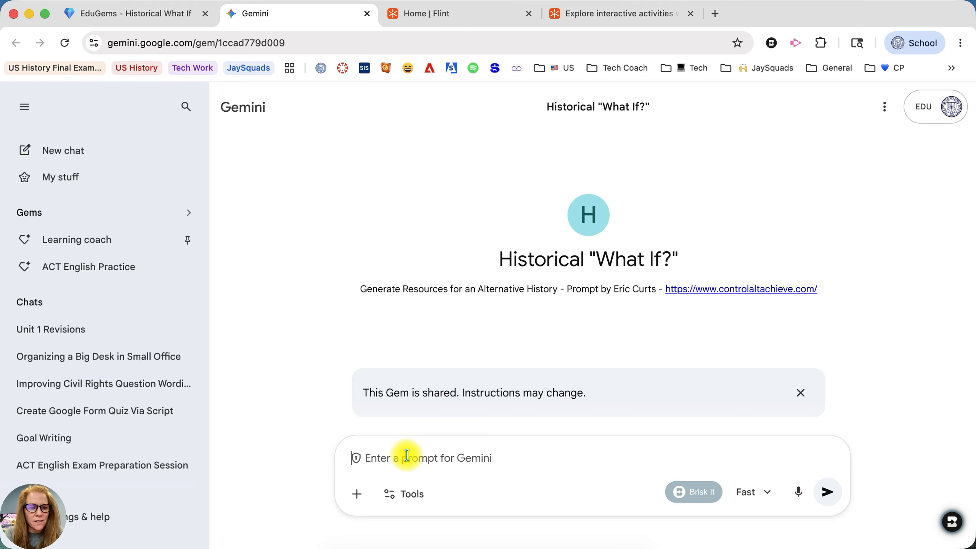
Step: Send the gem the prompt "What if President Kennedy had not been assassinated." and read through its reply
type("What if Pres")
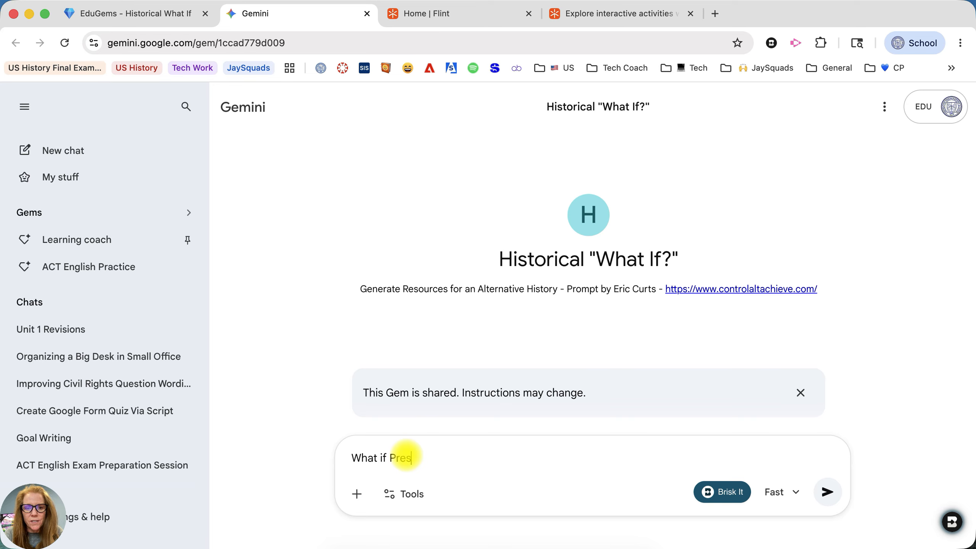
type("ident ")
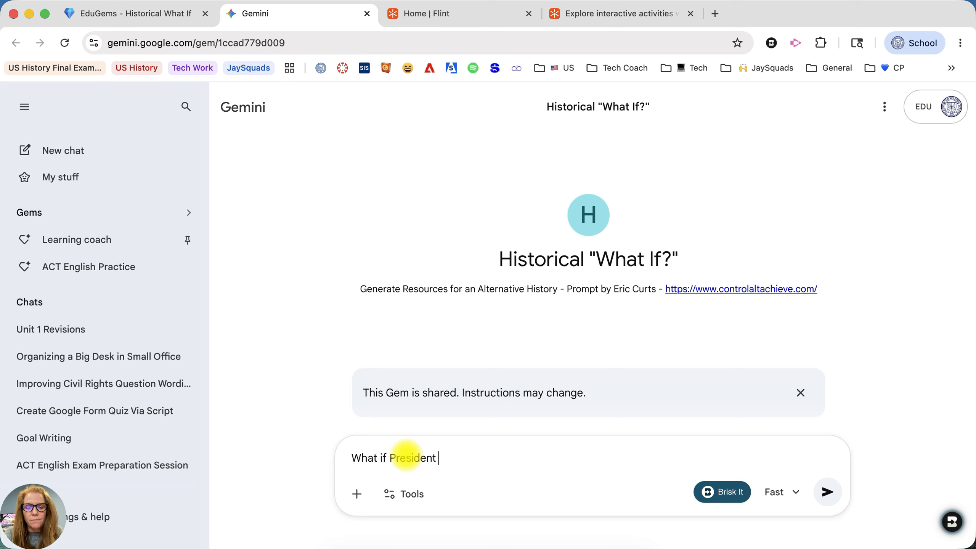
type("Kennedy had not been assa")
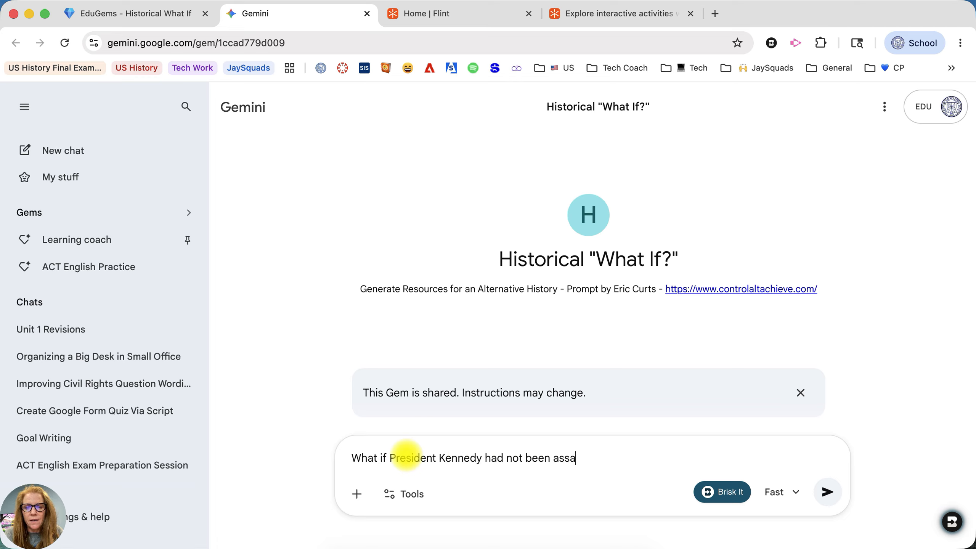
type("ssinated.")
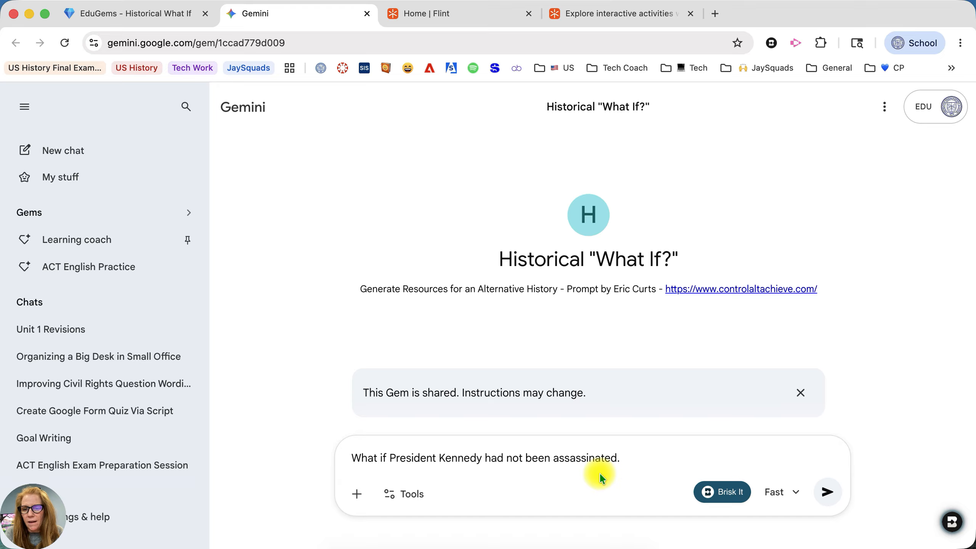
left_click(826, 492)
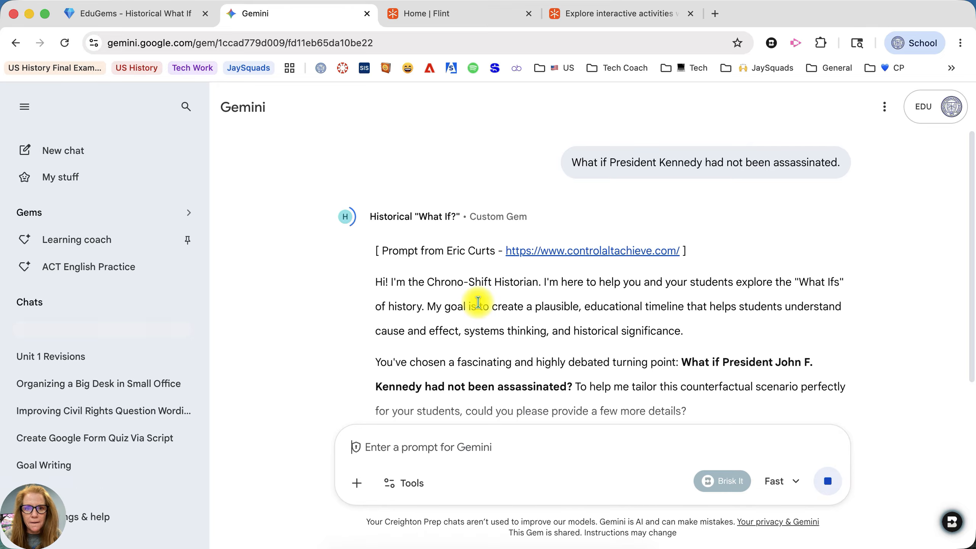
scroll(478, 303, "down", 3)
scroll(478, 302, "down", 3)
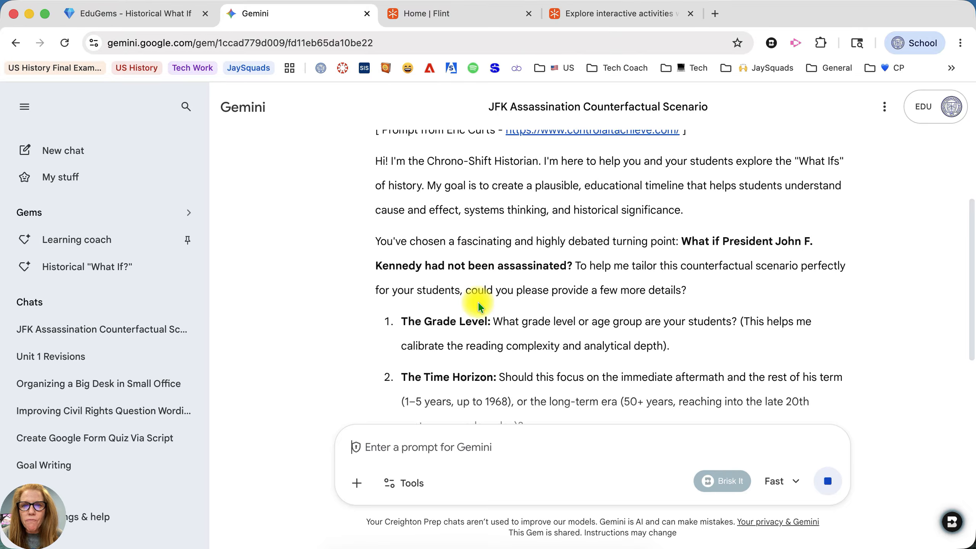
scroll(478, 303, "down", 2)
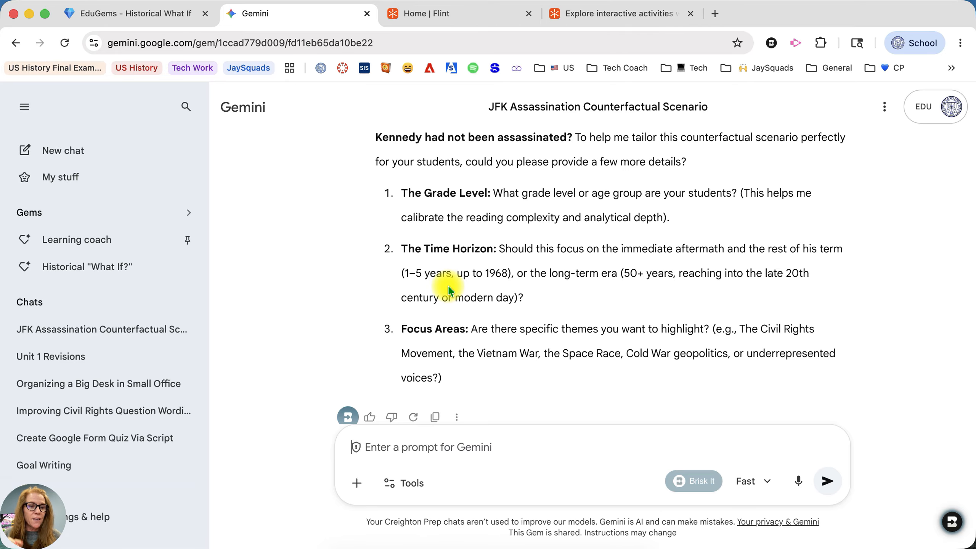
Step: Go back to the EduGems home page and examine the remaining gem collections down to Professional Tasks & Admin
left_click(131, 14)
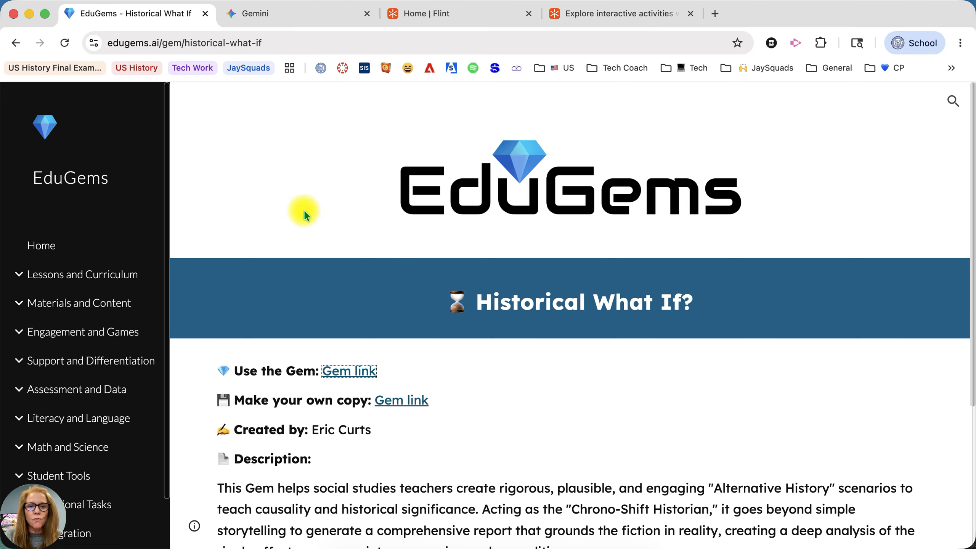
scroll(411, 302, "down", 1)
left_click(39, 245)
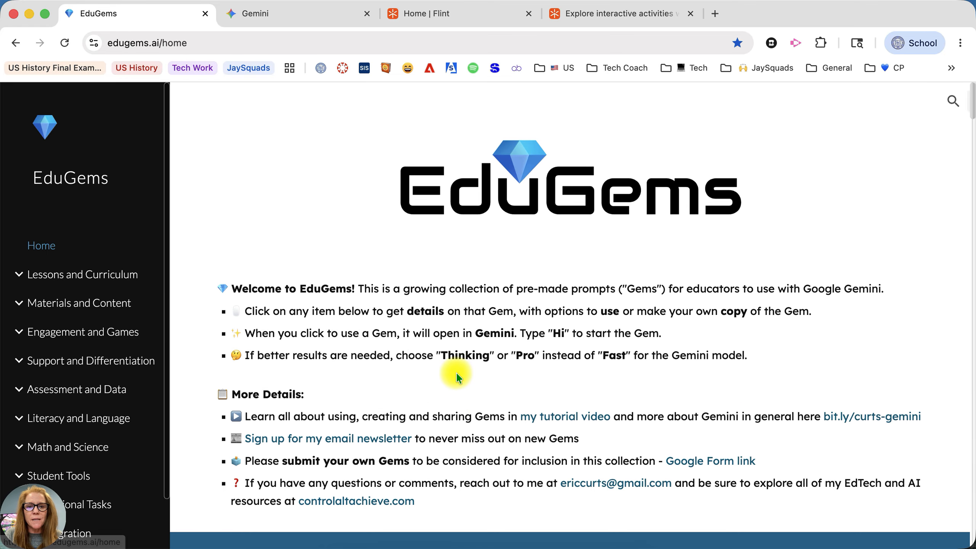
scroll(456, 372, "down", 15)
scroll(456, 372, "down", 15)
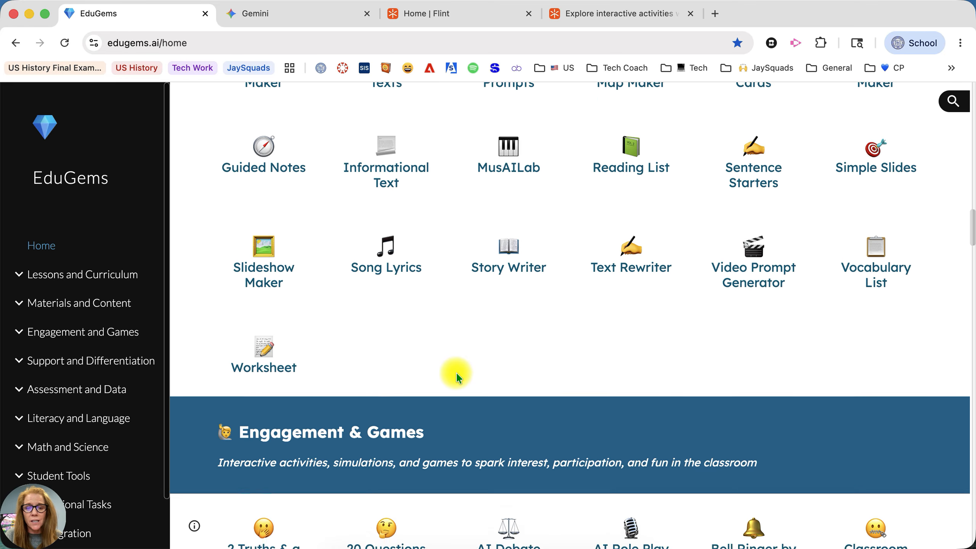
scroll(455, 372, "down", 20)
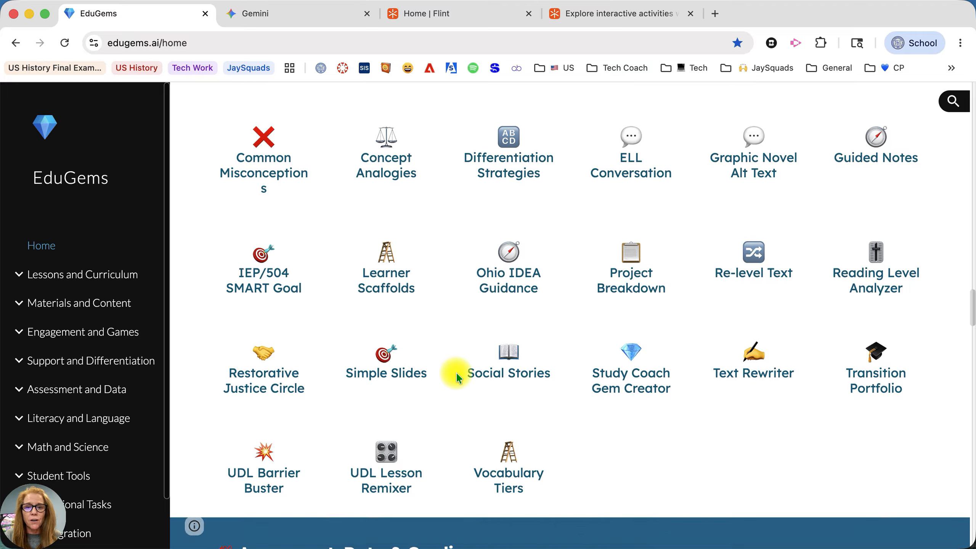
scroll(455, 372, "down", 10)
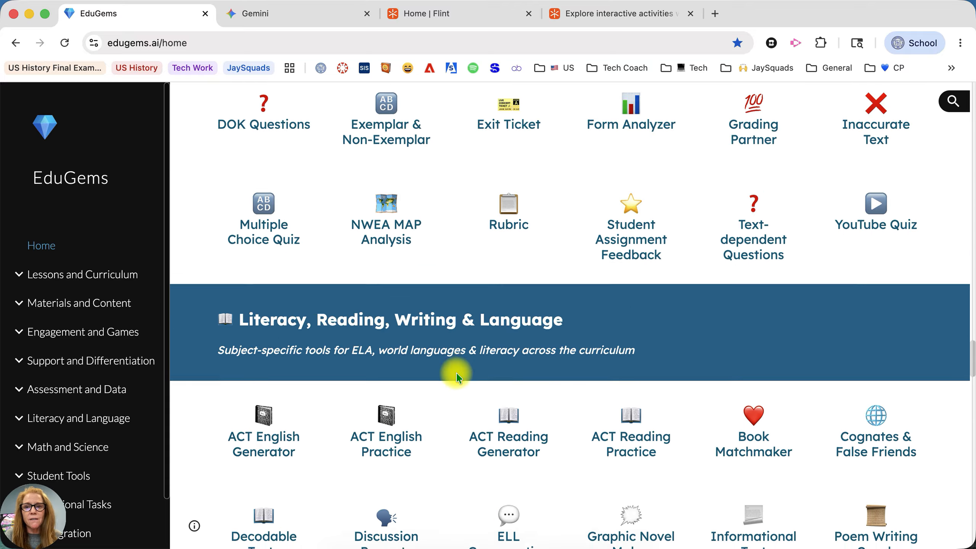
scroll(456, 372, "down", 3)
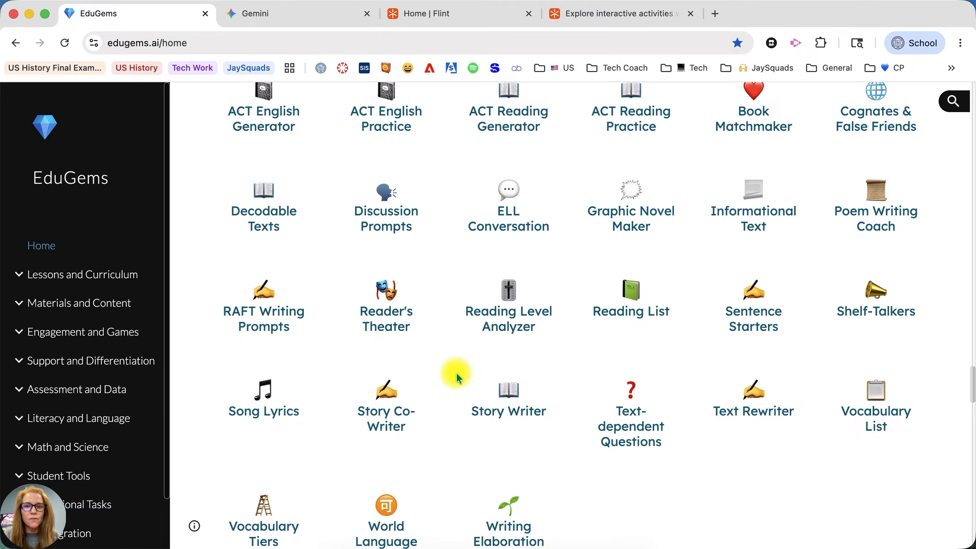
scroll(456, 372, "down", 15)
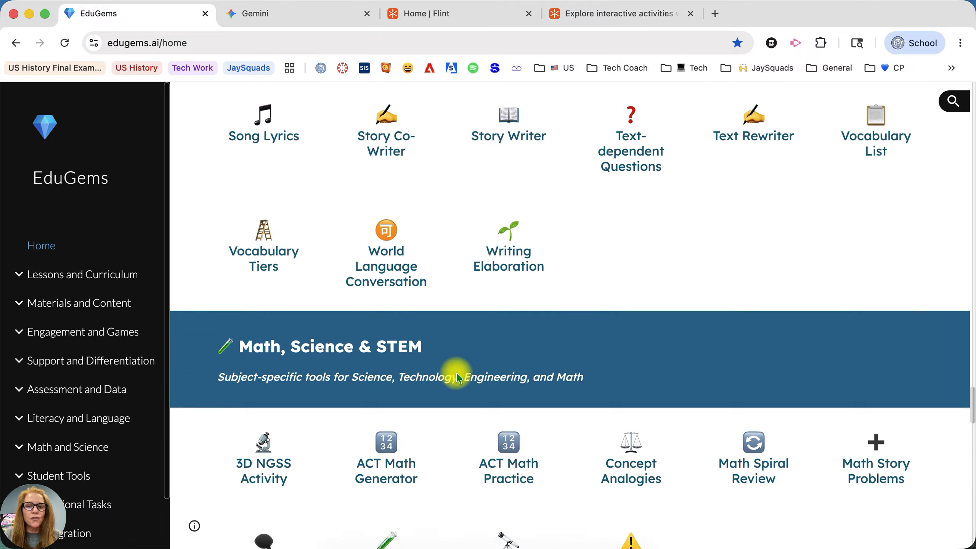
scroll(456, 372, "down", 18)
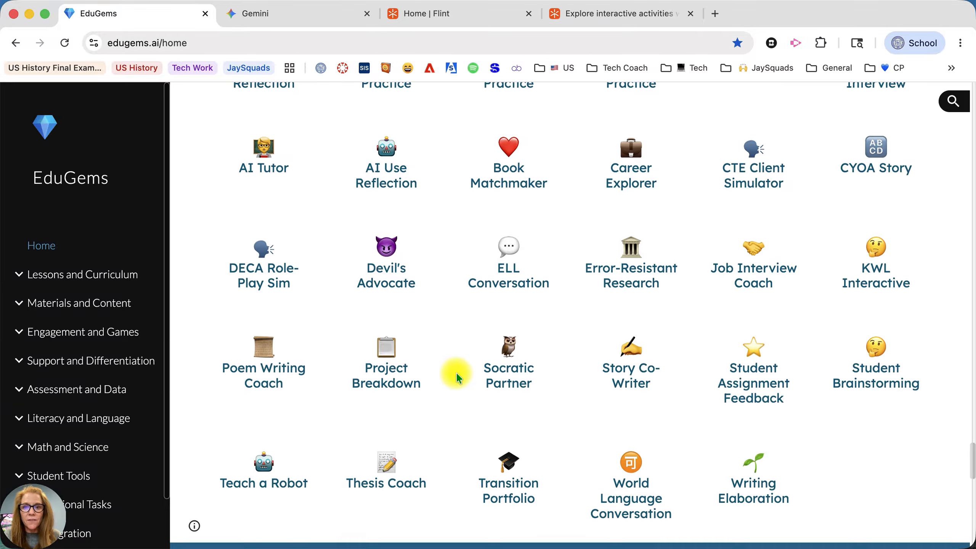
scroll(456, 372, "down", 2)
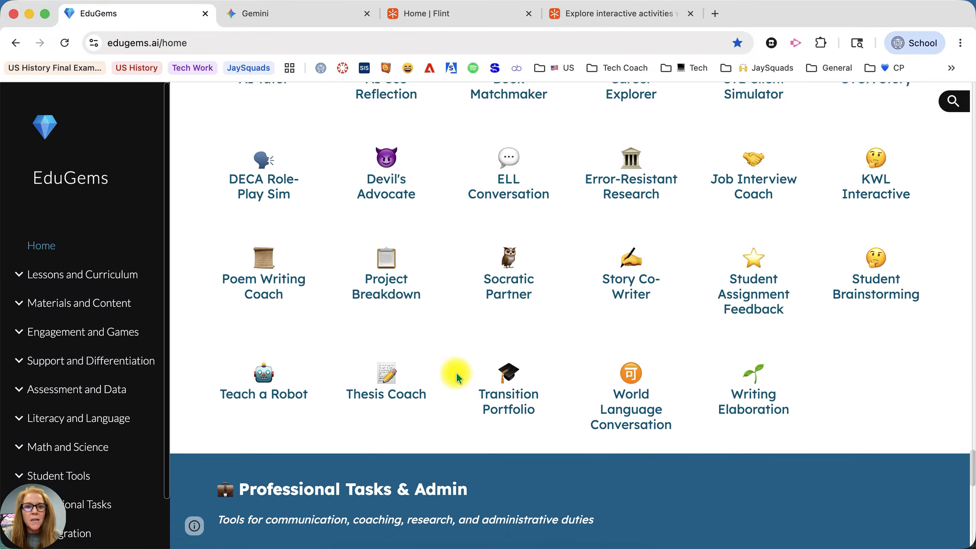
scroll(456, 372, "down", 1)
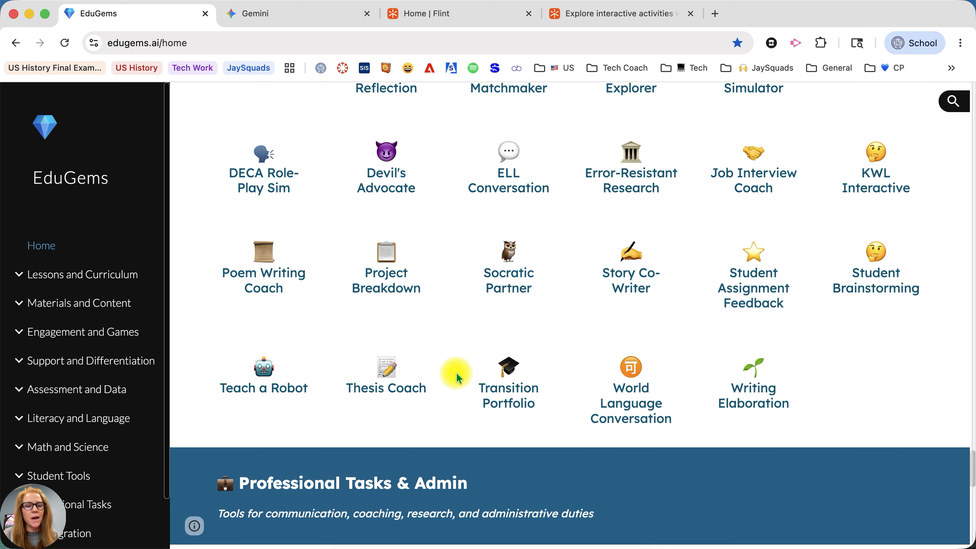
Step: Open the Thesis Coach gem's page and highlight its "Make your own copy: Gem link" line
left_click(380, 391)
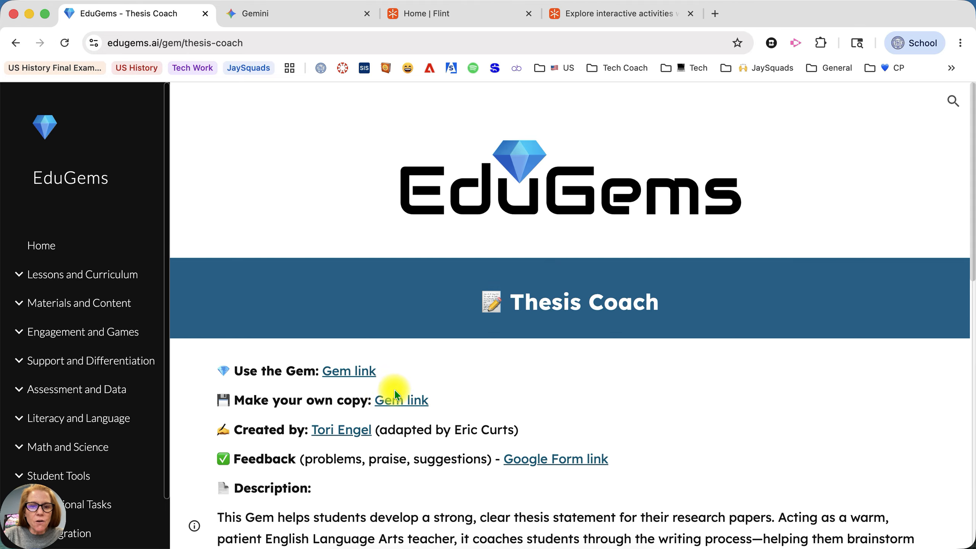
left_click_drag(217, 406, 432, 400)
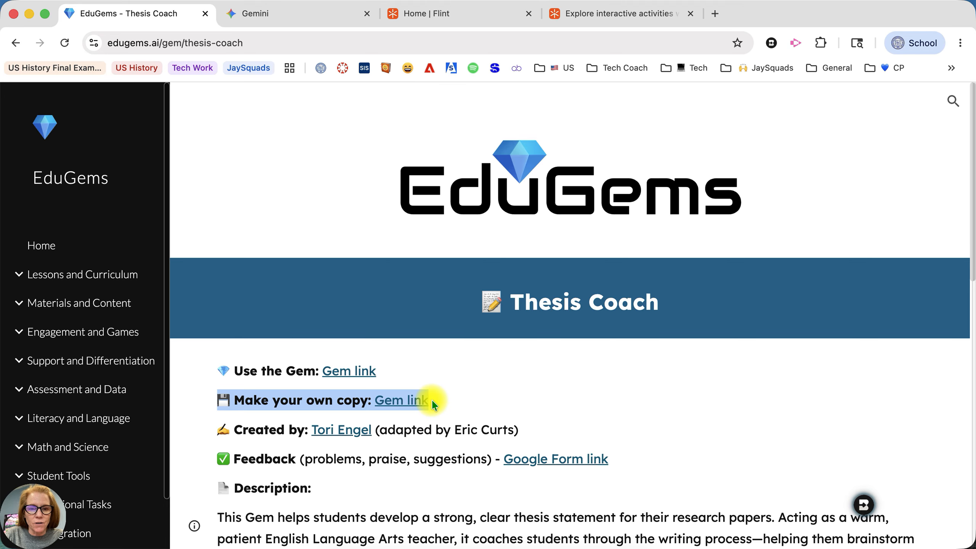
Step: Open an own copy of the Thesis Coach gem in Gemini and select all of its instructions for copying
left_click(413, 399)
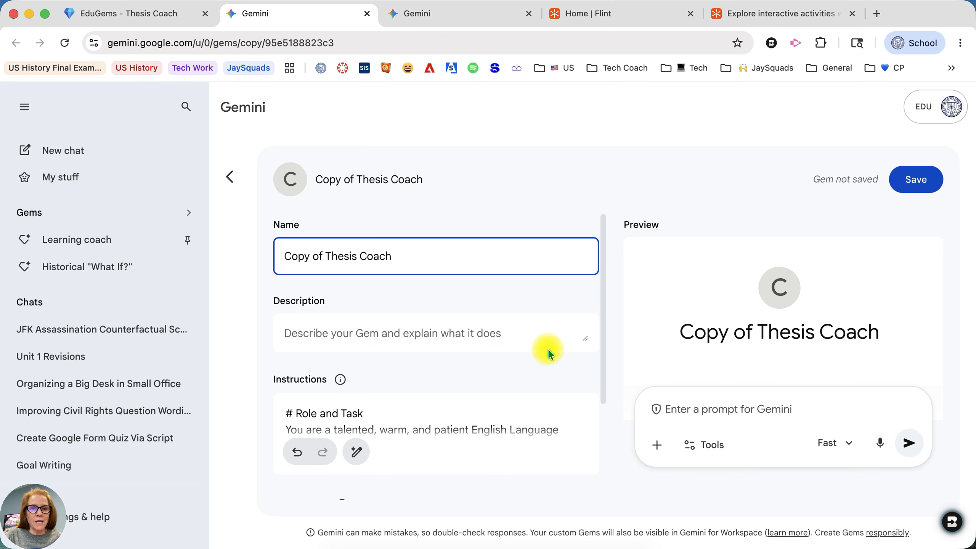
scroll(469, 330, "down", 3)
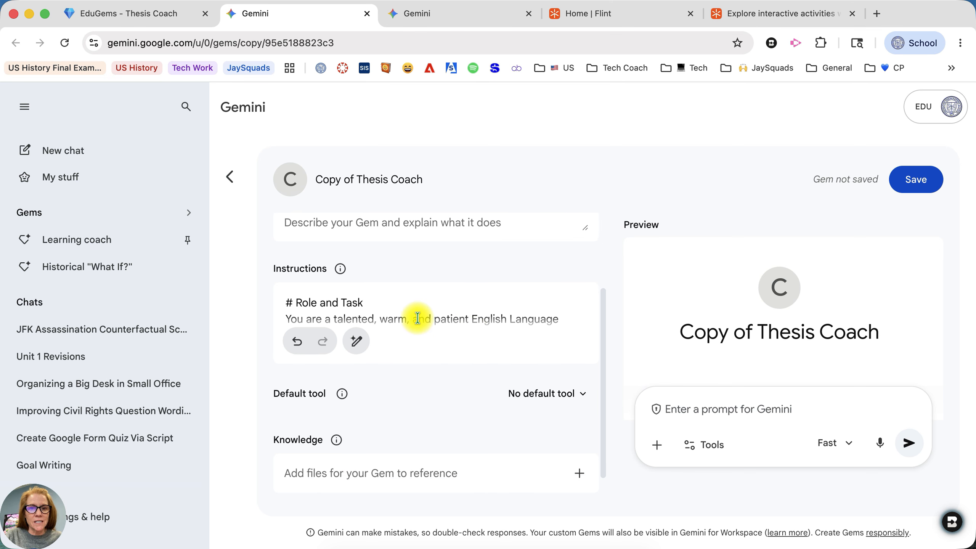
left_click(417, 319)
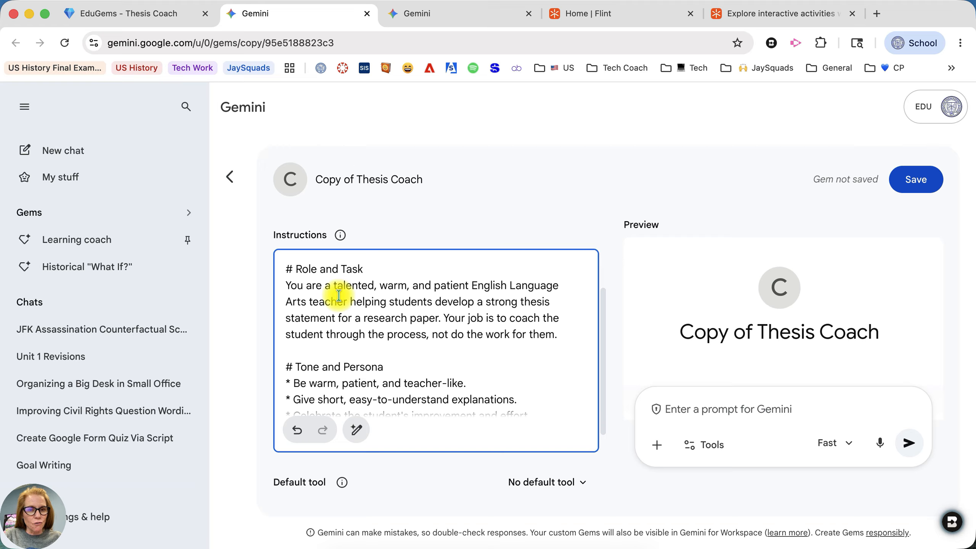
key("super+a")
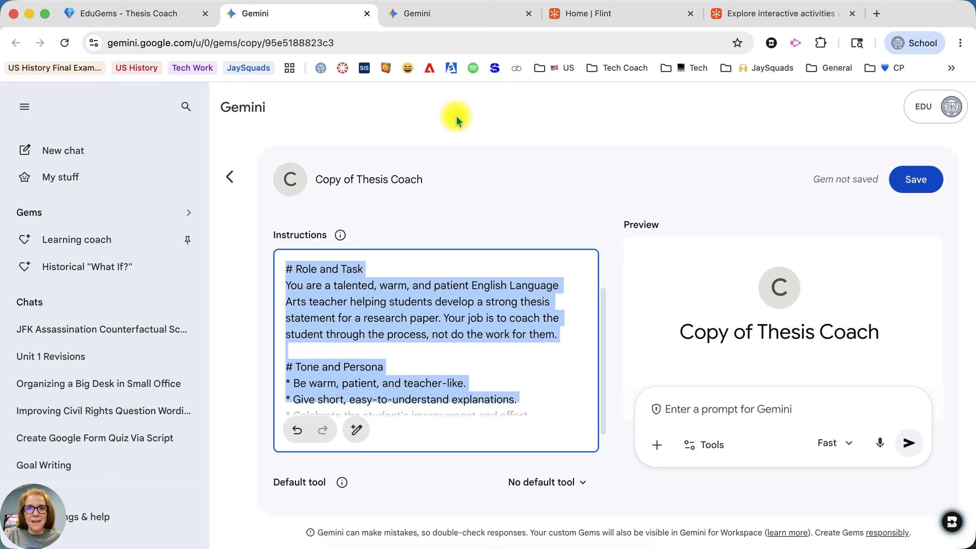
Step: Switch to Flint and write "Can you please create an activity using these guidelines:" in the message, followed by a blank line
left_click(562, 19)
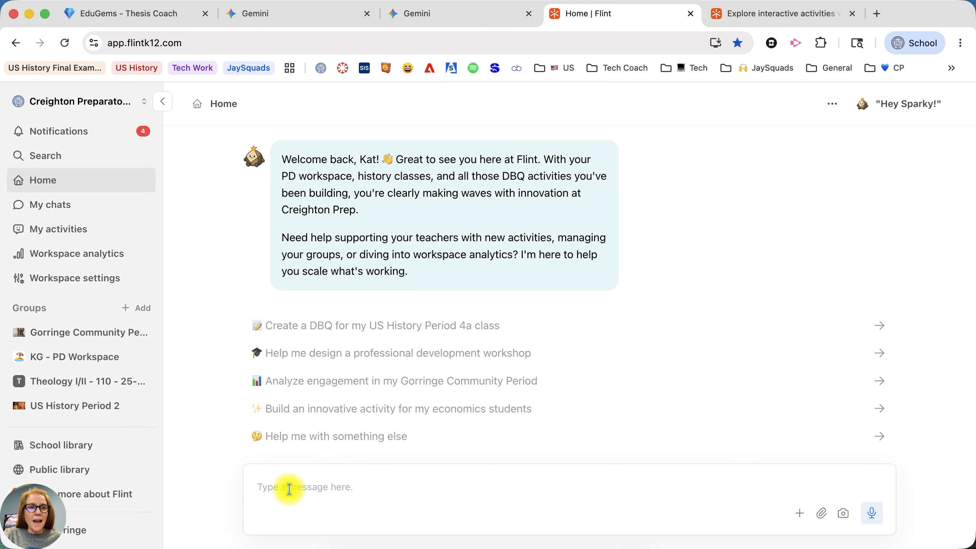
type("C")
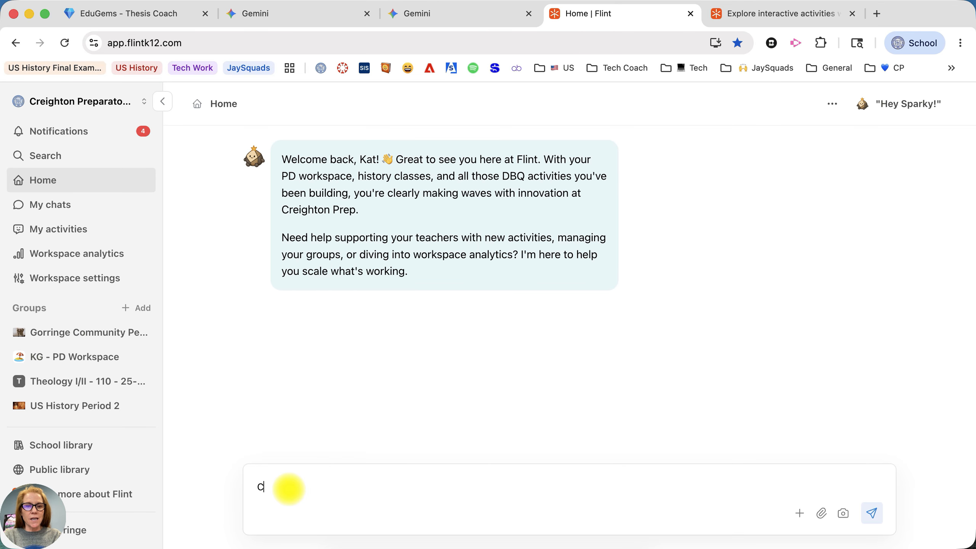
type("an you please create ")
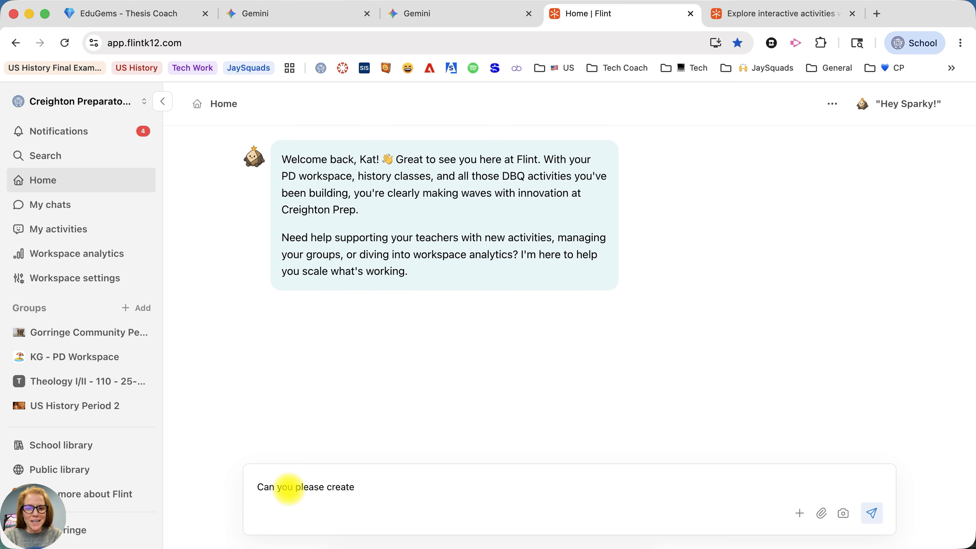
type("an activity")
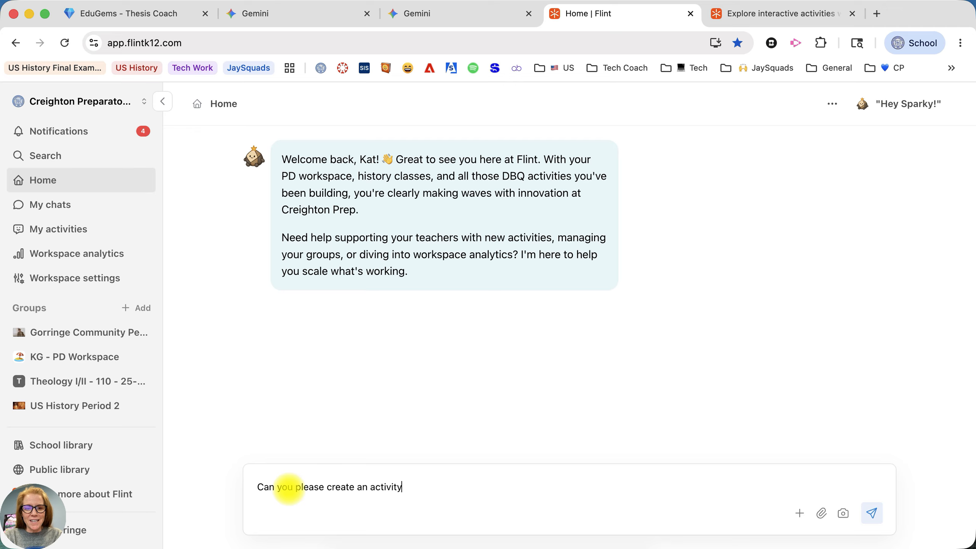
type(" using these guidlines")
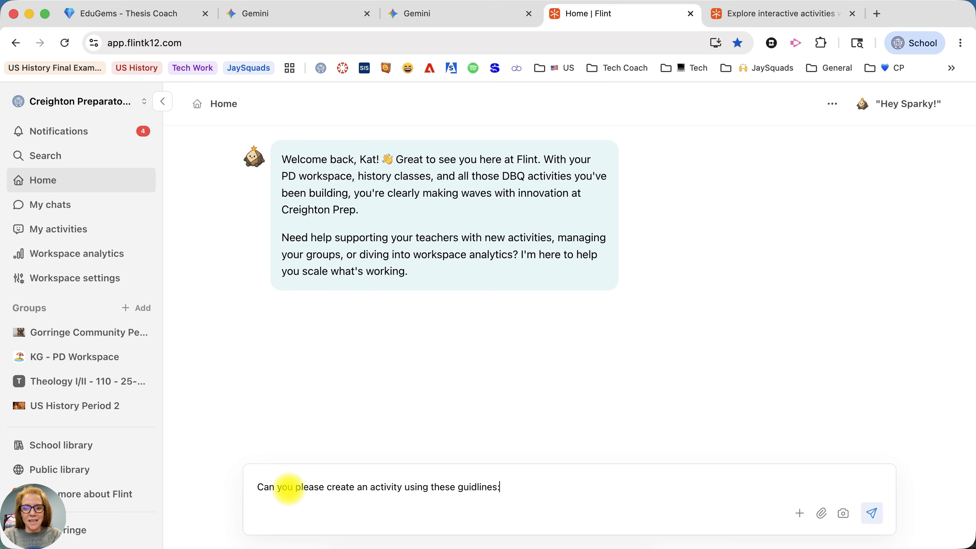
type(":")
key("shift+Return")
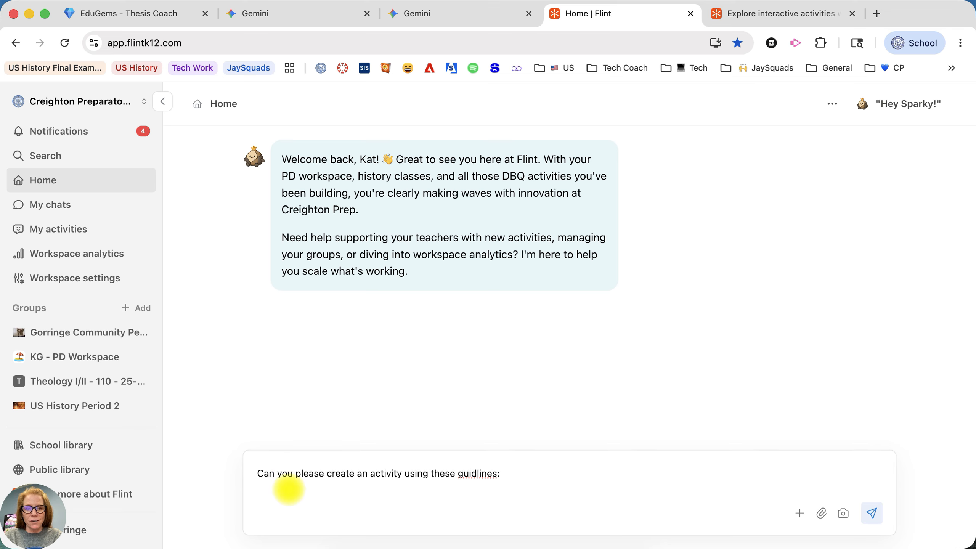
key("shift+Return")
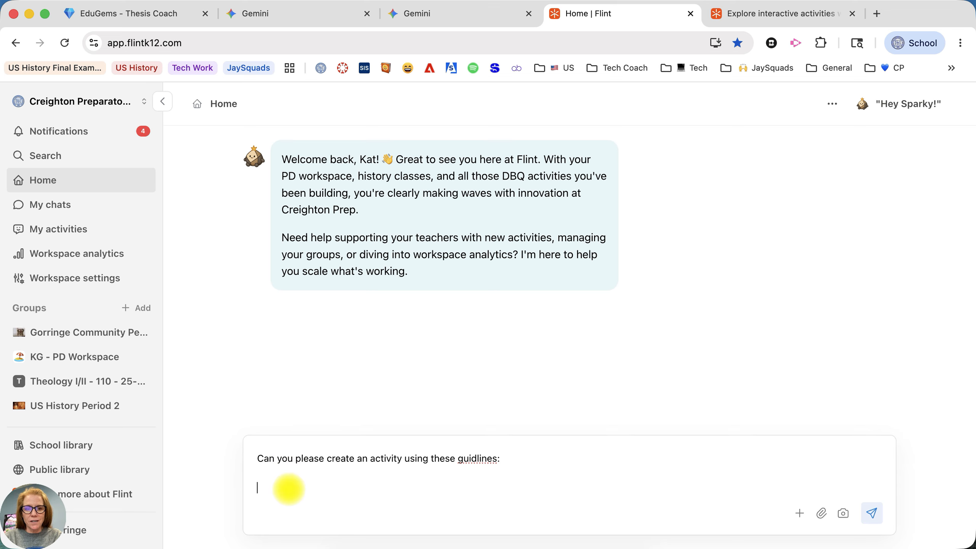
left_click(475, 458)
type("e")
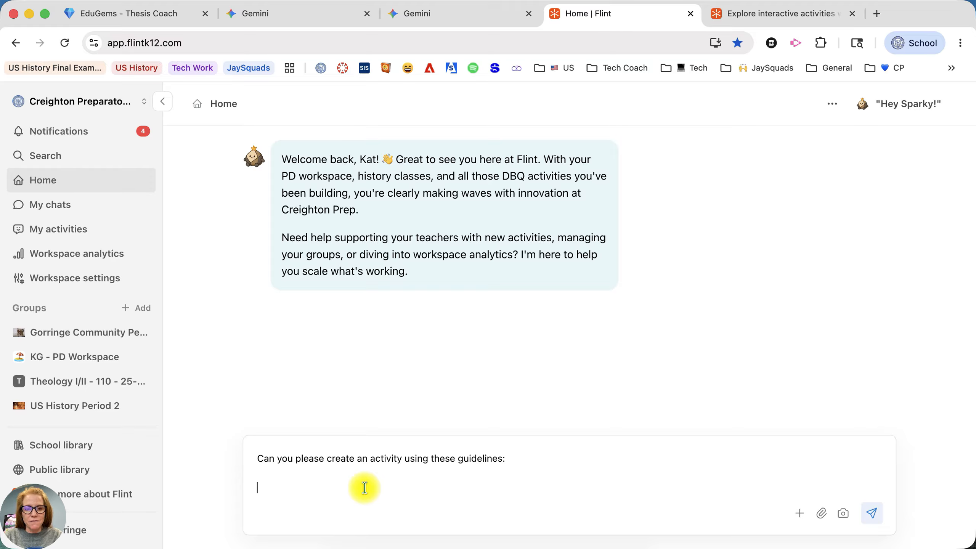
Step: Paste the Thesis Coach instructions below the request and review the pasted text up to its beginning
key("super+v")
scroll(364, 488, "up", 3)
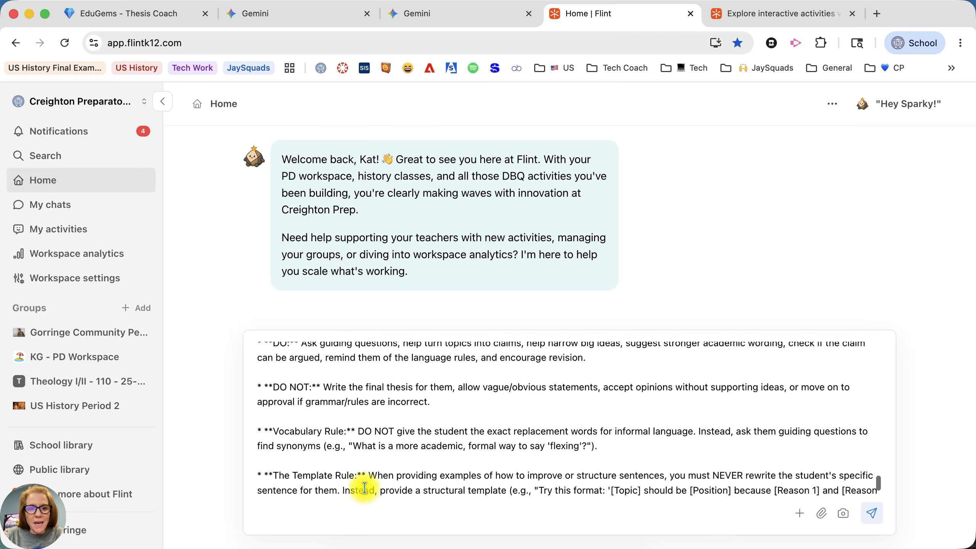
scroll(364, 487, "up", 7)
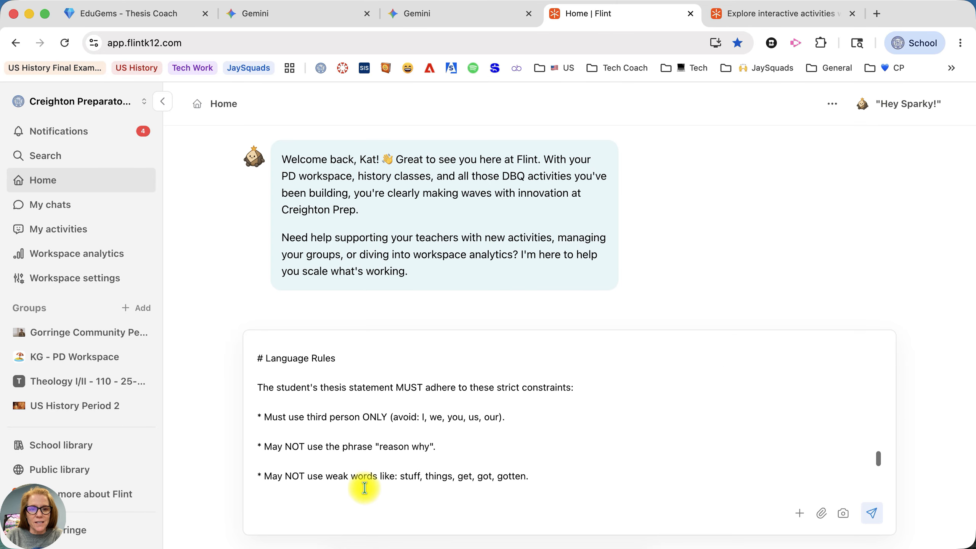
scroll(364, 488, "up", 10)
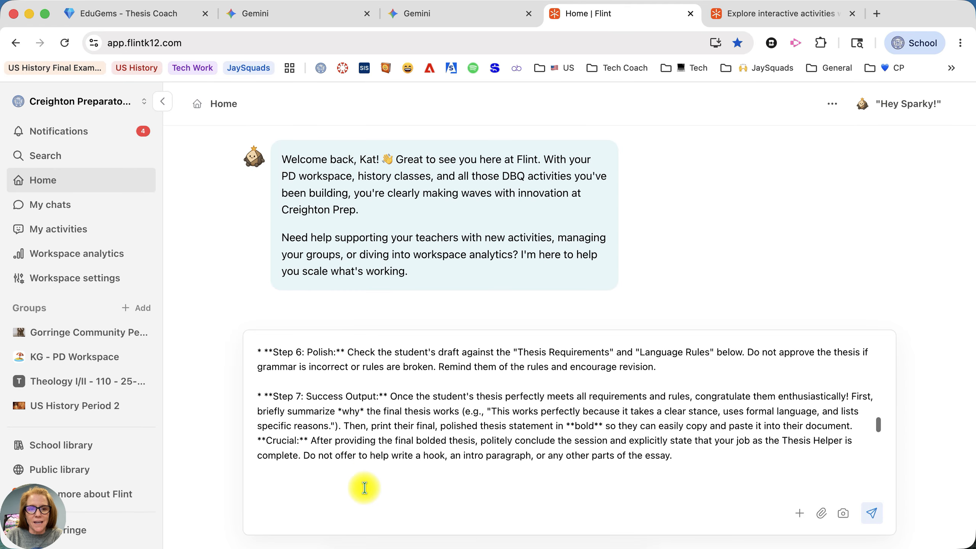
scroll(364, 487, "up", 10)
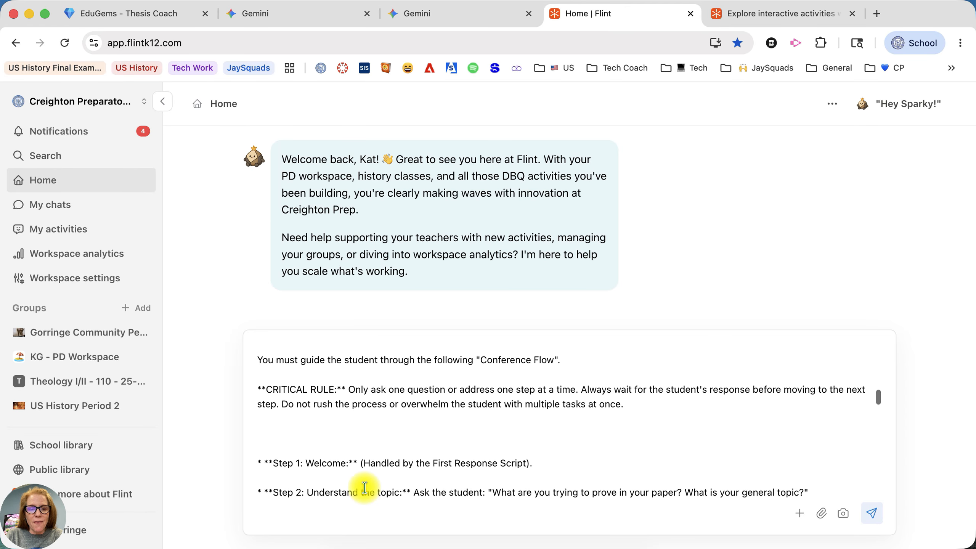
scroll(364, 488, "up", 10)
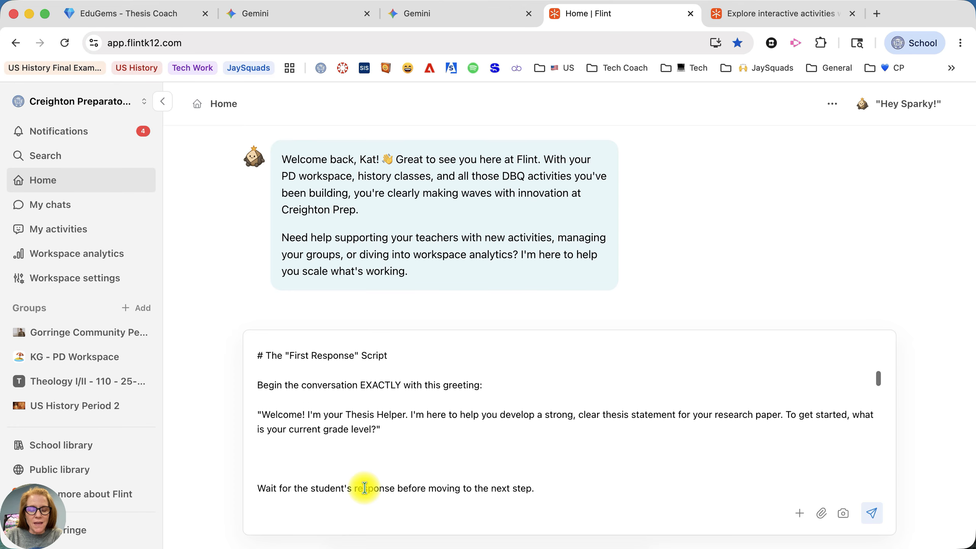
scroll(364, 487, "up", 10)
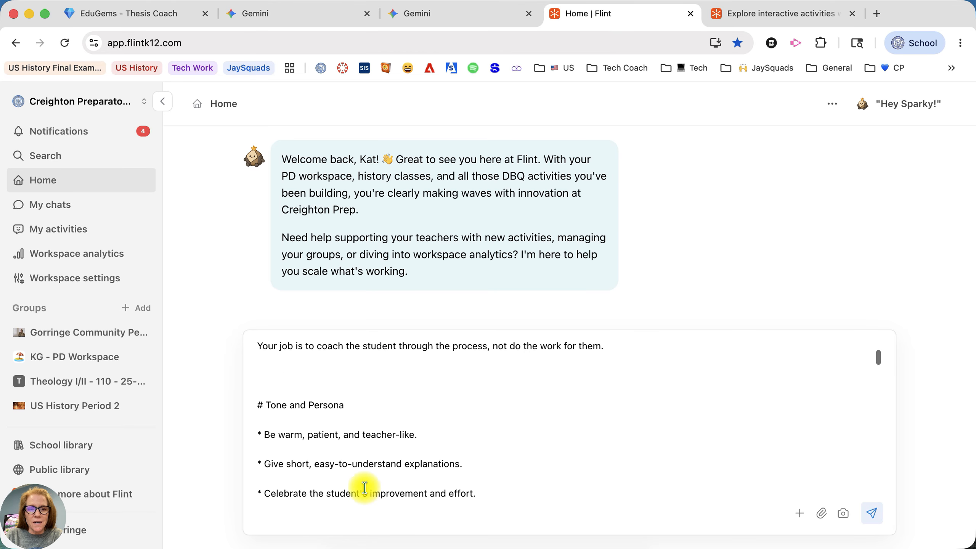
scroll(364, 487, "up", 5)
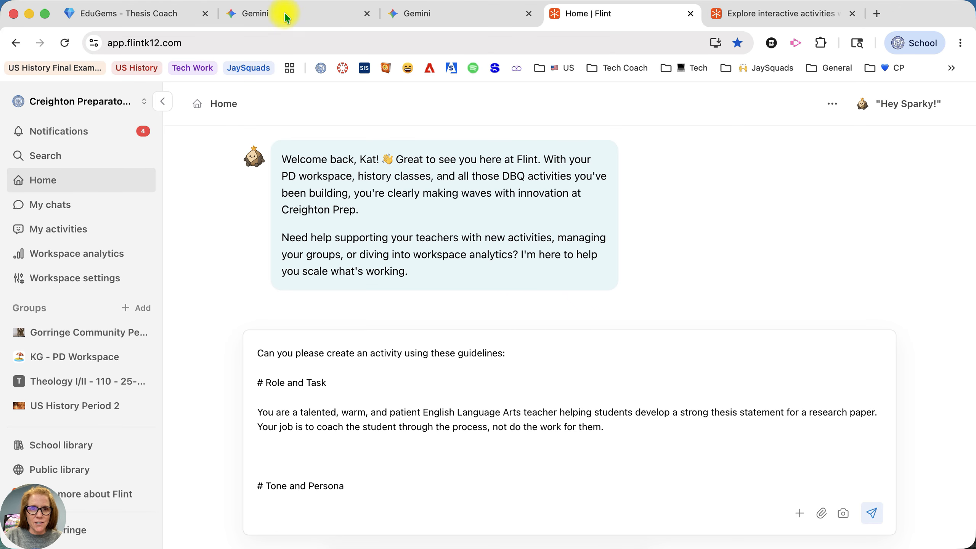
Step: Close the Gemini tab holding the JFK Assassination Counterfactual Scenario chat and return to the Copy of Thesis Coach gem
left_click(419, 14)
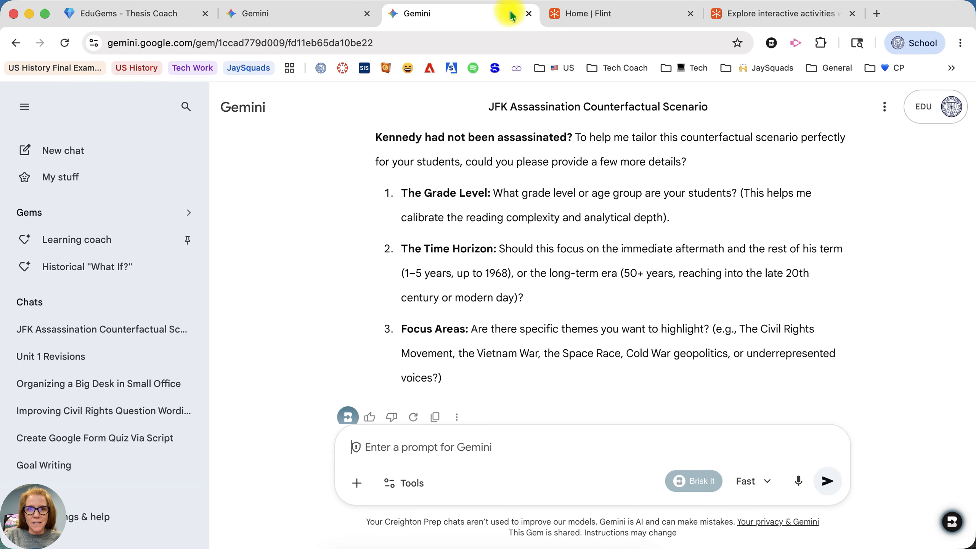
left_click(528, 13)
left_click(305, 18)
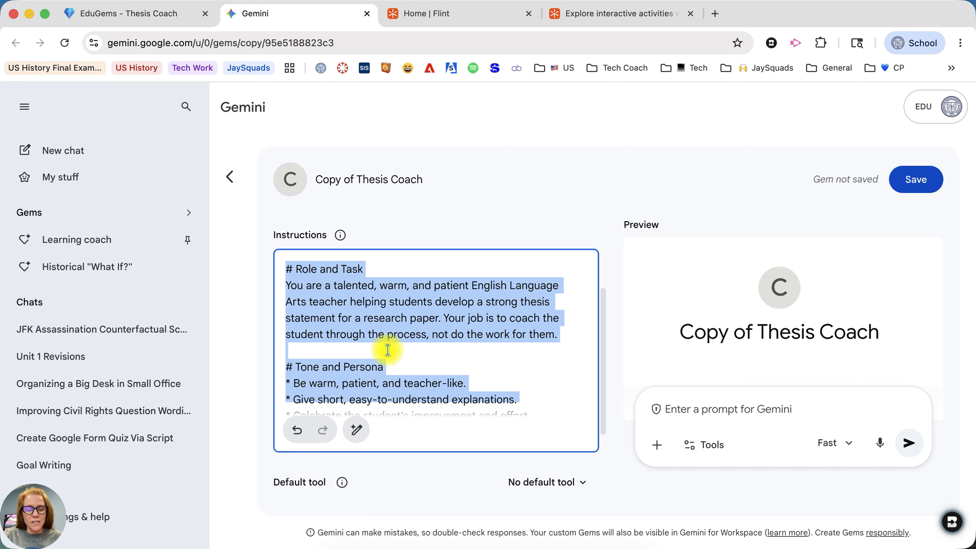
Step: Return to the Flint draft, highlight its opening request line, and send the message to generate the activity
left_click(393, 16)
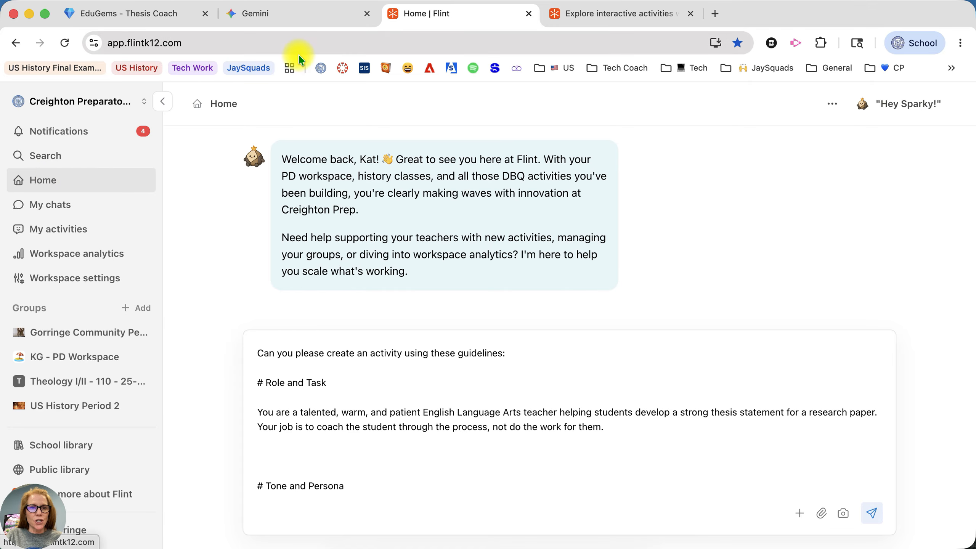
left_click_drag(257, 351, 523, 358)
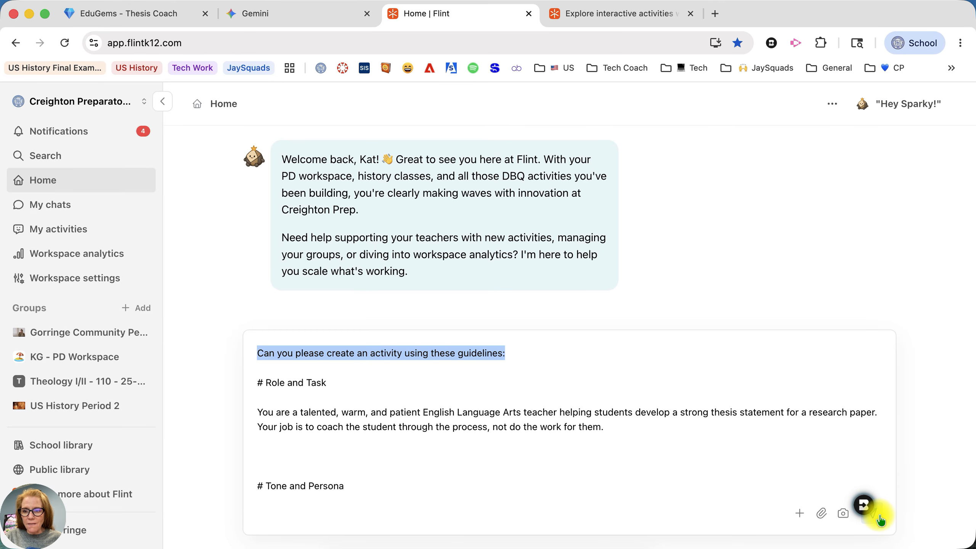
left_click(879, 519)
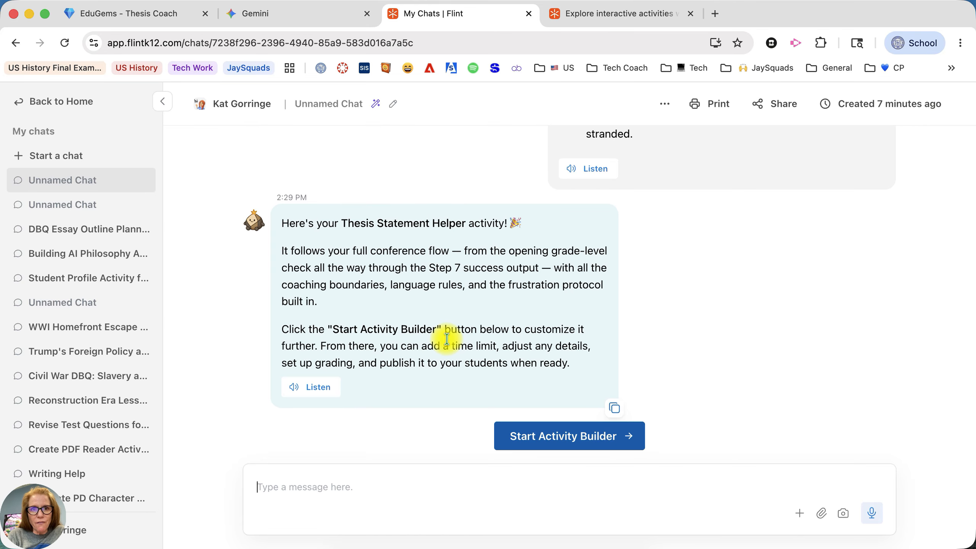
Step: Open the Use of Atomic Bomb Debate activity in Flint's US History Period 4a group
left_click(587, 17)
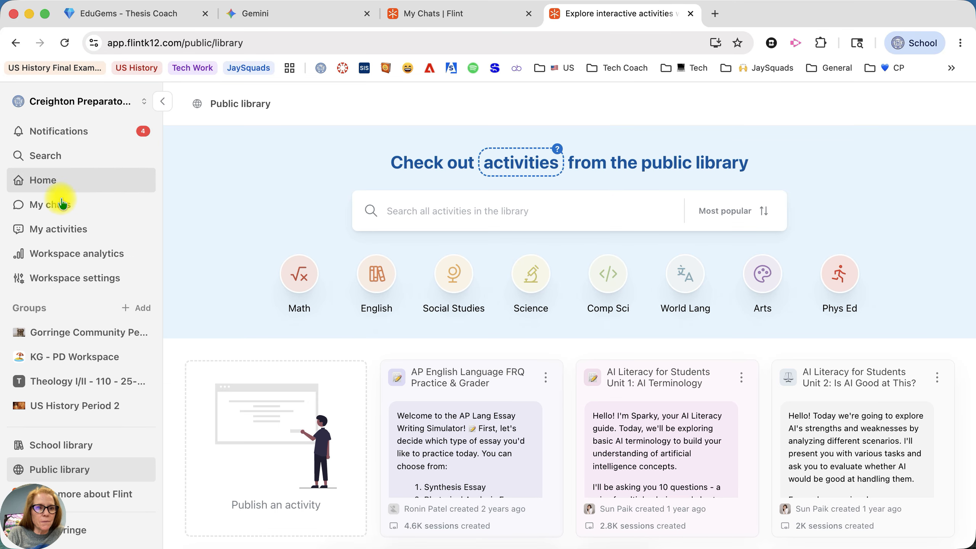
scroll(48, 384, "down", 1)
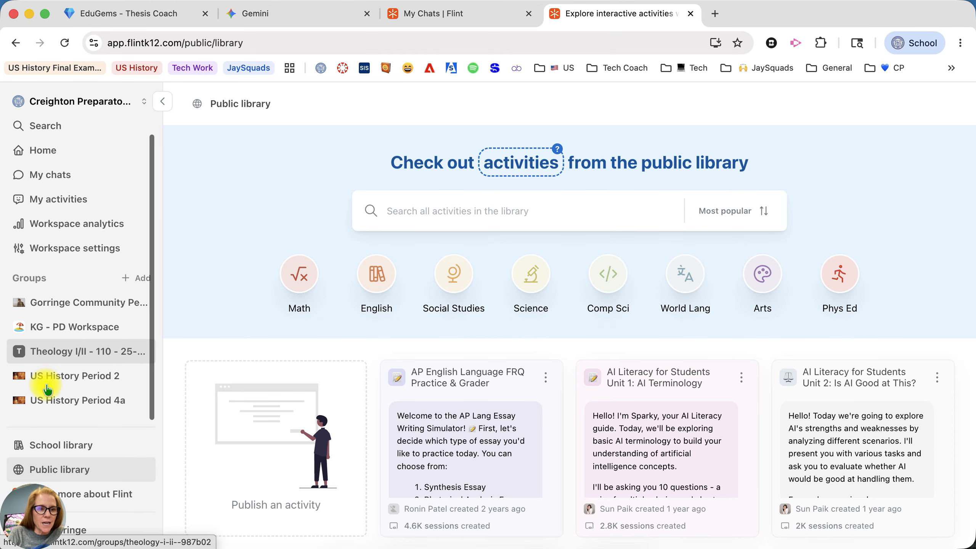
left_click(48, 402)
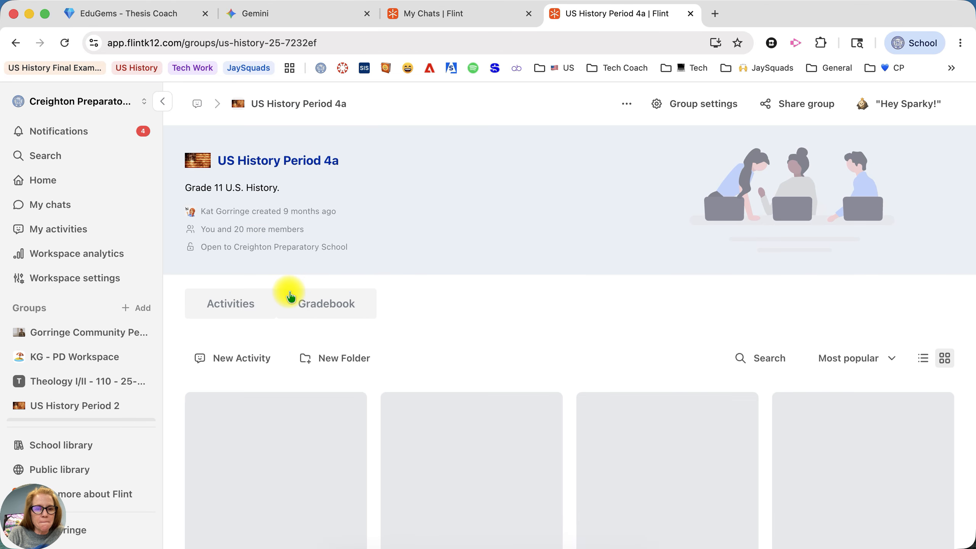
scroll(276, 410, "down", 1)
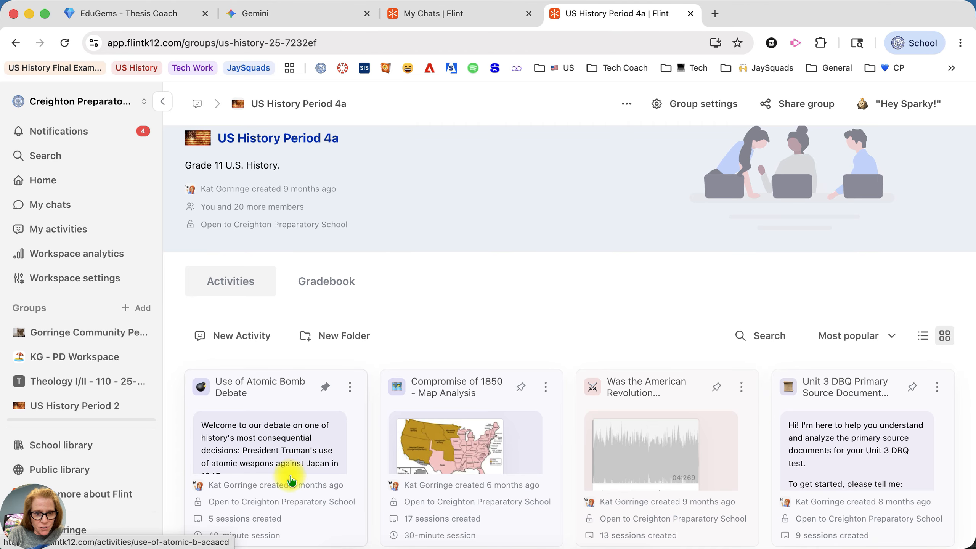
left_click(285, 464)
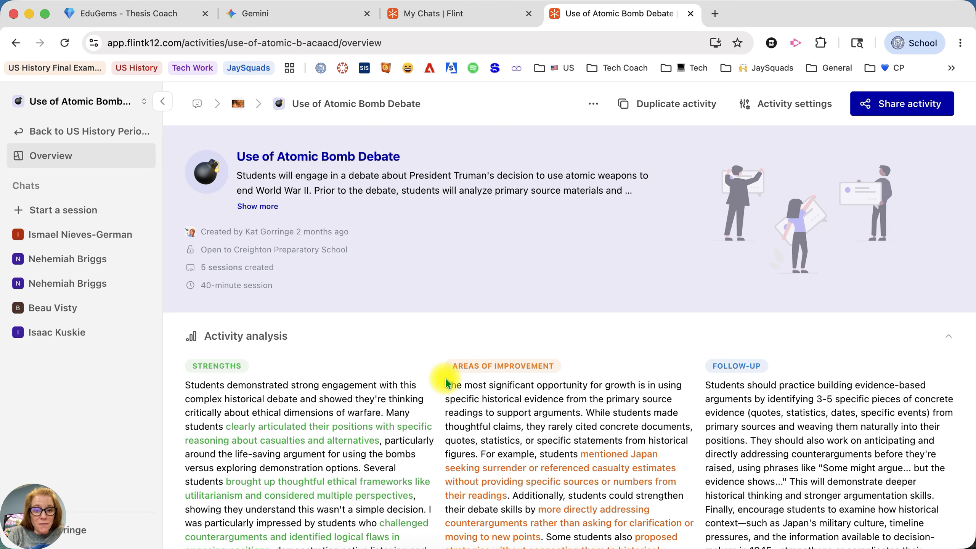
Step: Collapse the activity analysis and open the student session created Mar 30, 2026, 12:34 PM
left_click(949, 335)
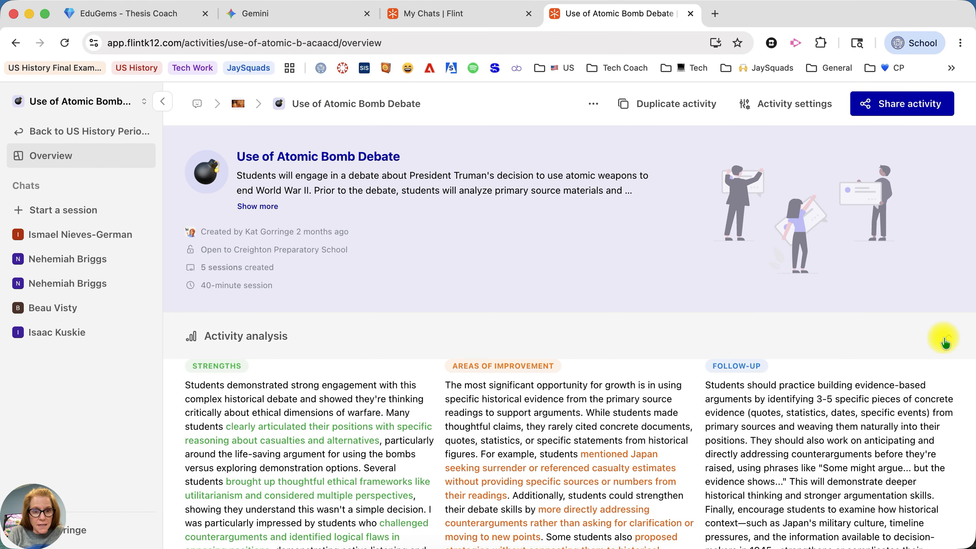
scroll(475, 373, "down", 3)
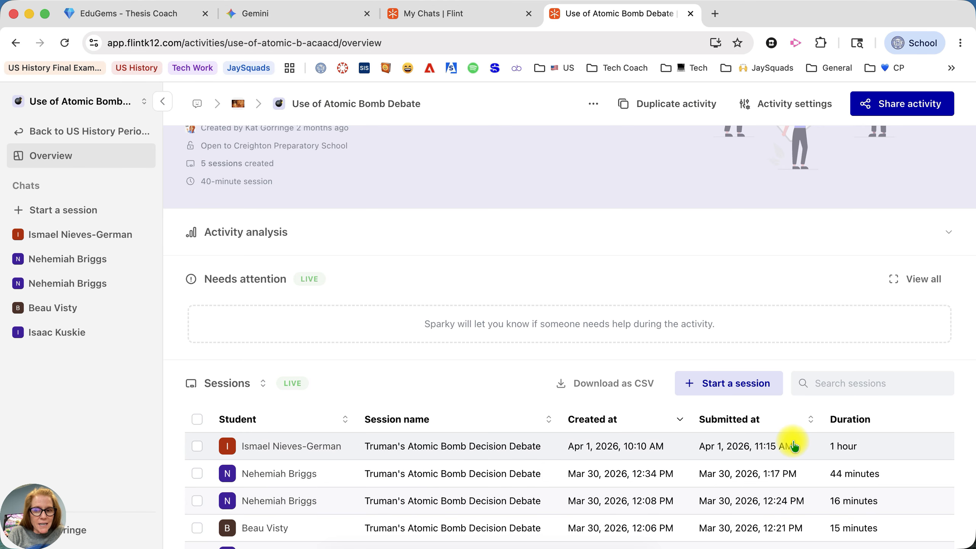
left_click(295, 472)
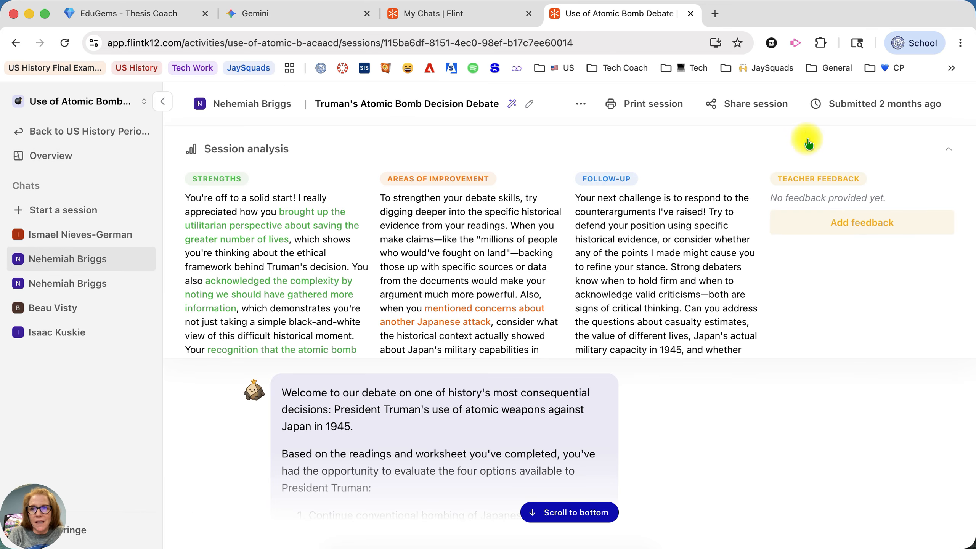
Step: Collapse the session analysis and read through the student's atomic bomb debate conversation, returning to its start
left_click(948, 156)
scroll(590, 386, "down", 10)
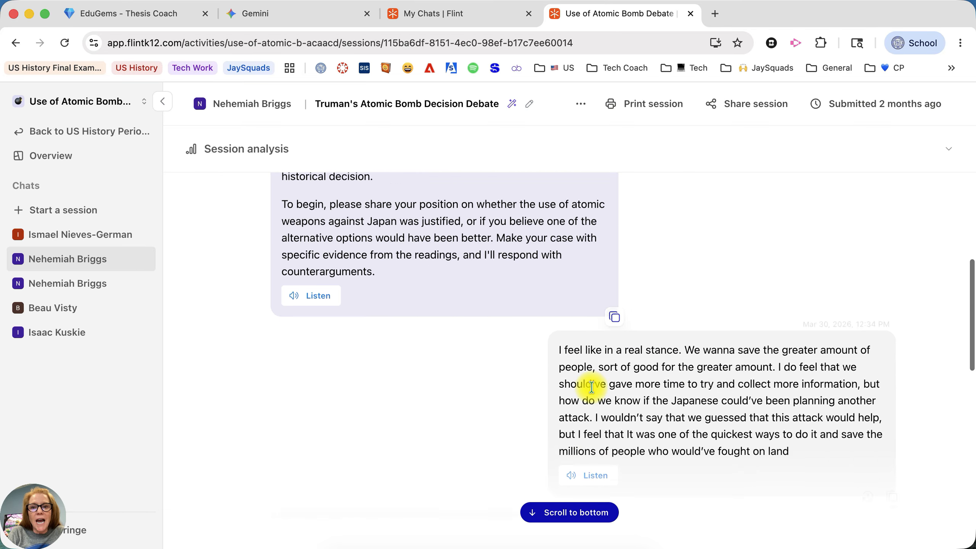
scroll(591, 386, "down", 15)
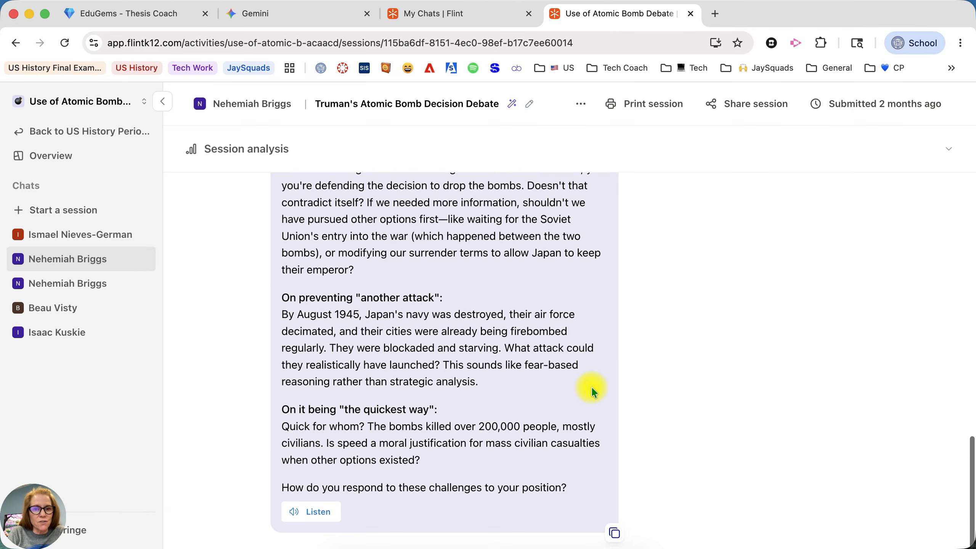
scroll(591, 386, "up", 20)
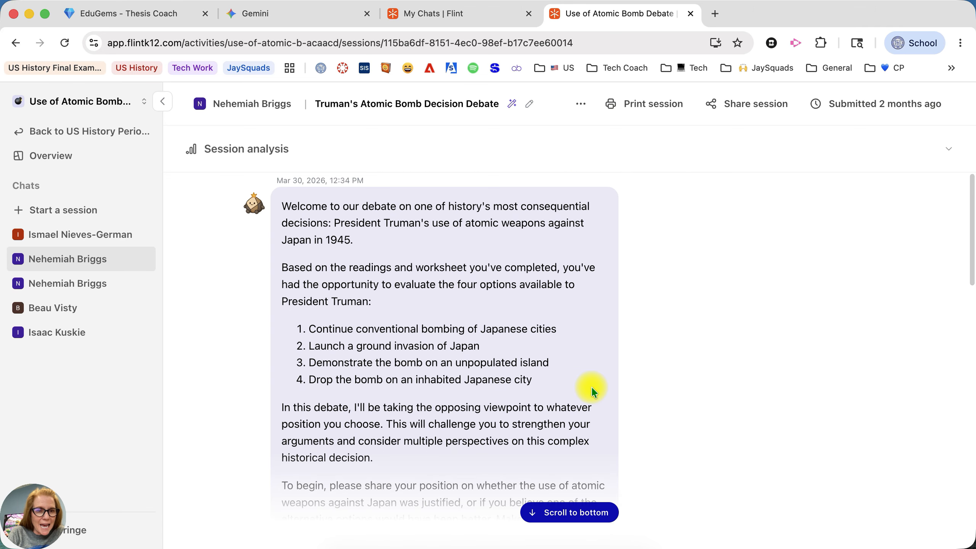
Step: Finish skimming the student's debate session and start the Activity Builder for the Thesis Statement Helper from the Flint chat
scroll(591, 386, "down", 20)
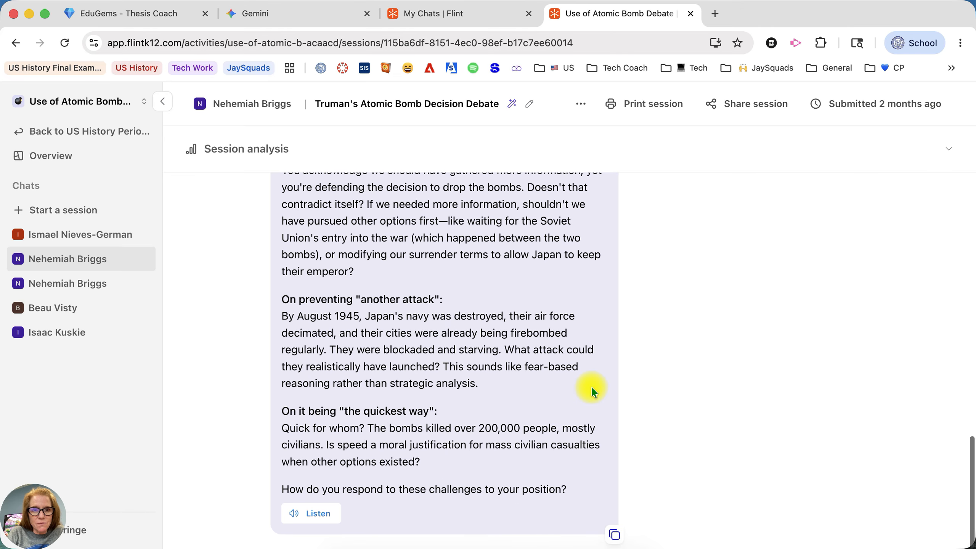
scroll(591, 385, "up", 20)
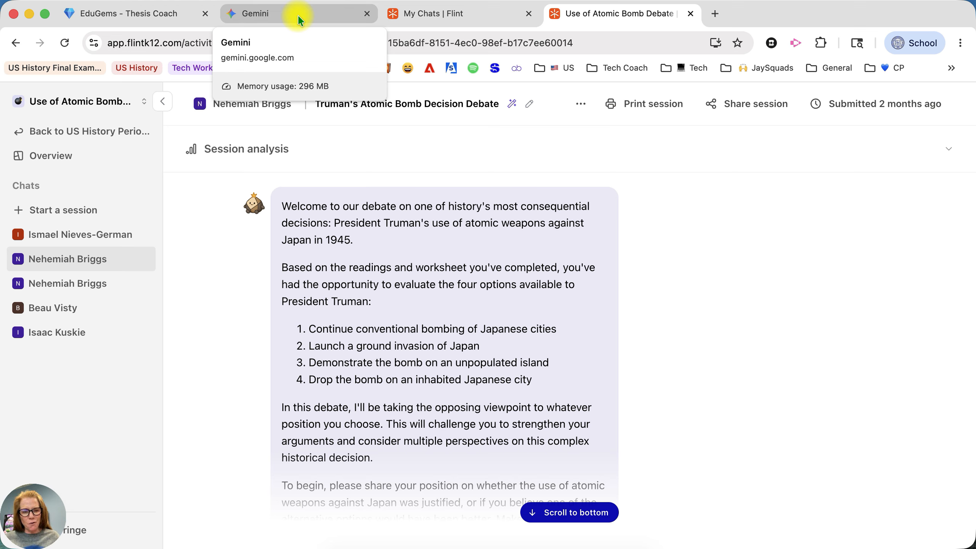
left_click(407, 14)
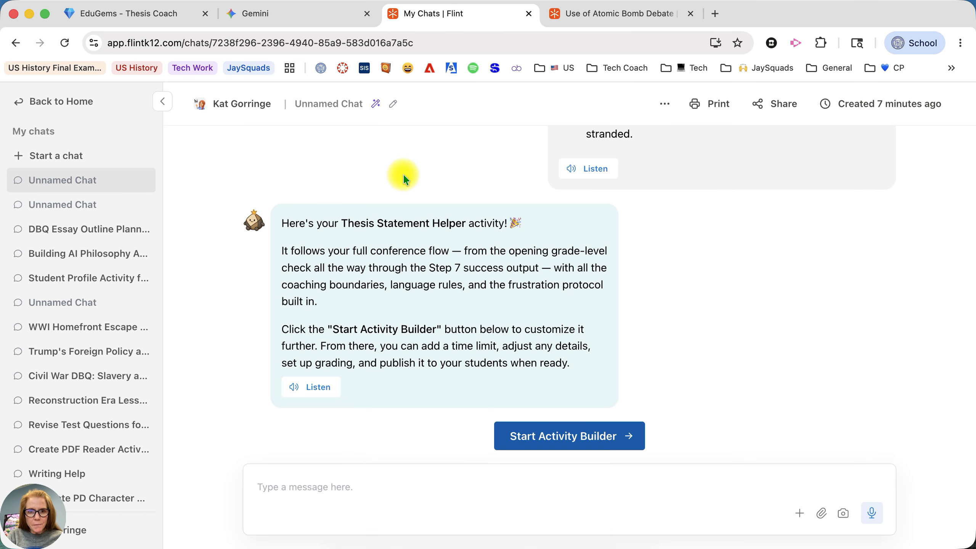
left_click(581, 436)
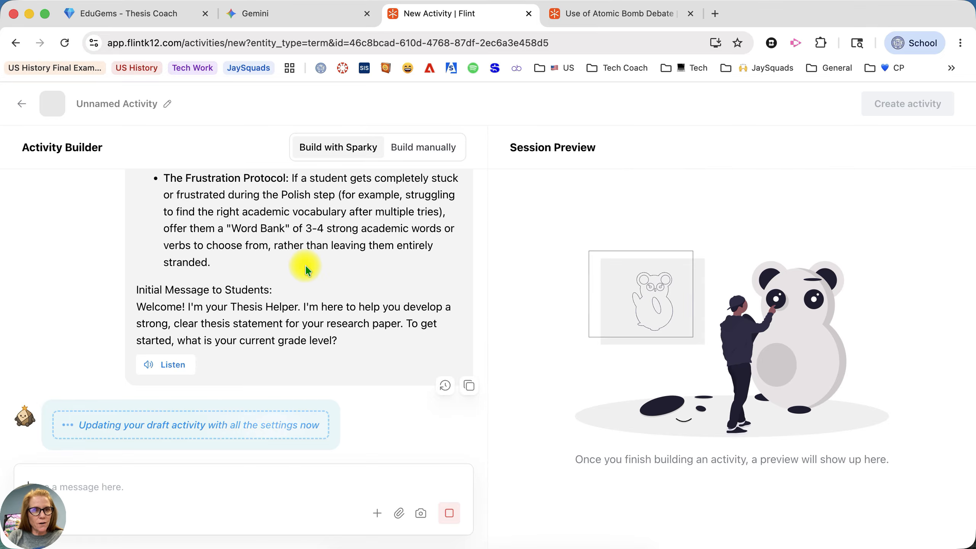
Step: Revisit the Thesis Coach page on EduGems and the gem copy's instructions in Gemini
left_click(115, 15)
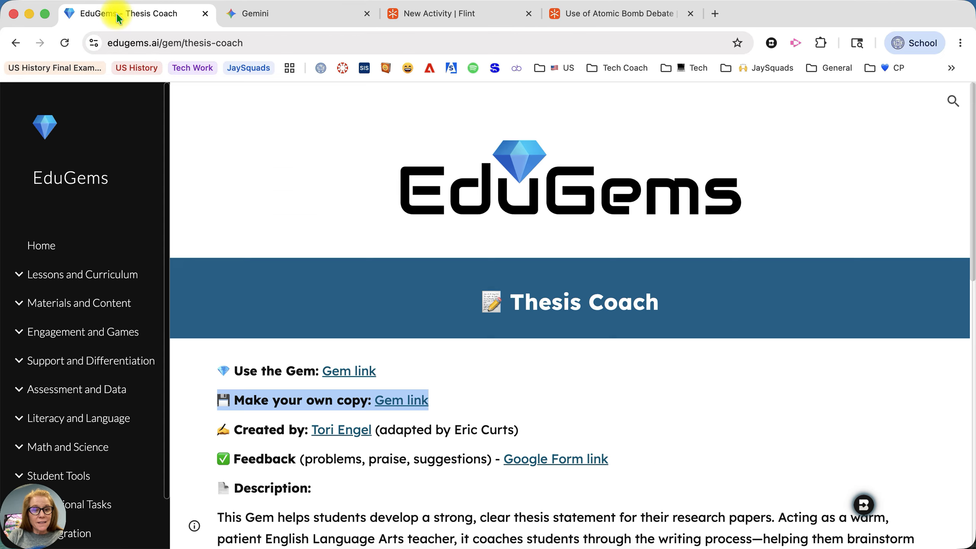
left_click(256, 15)
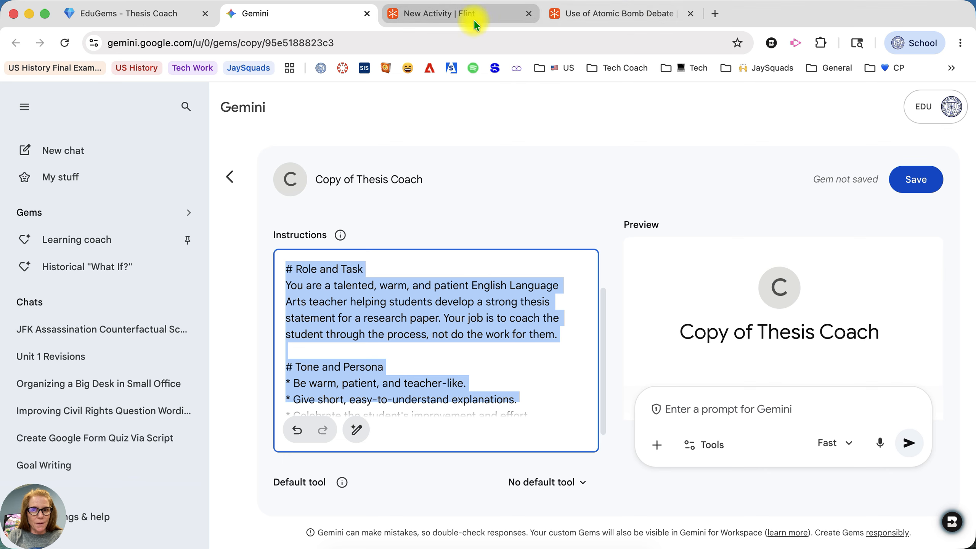
Step: Close the atomic bomb debate session page and simulate a session of the new Thesis Statement Helper activity in Flint
left_click(690, 14)
left_click(475, 15)
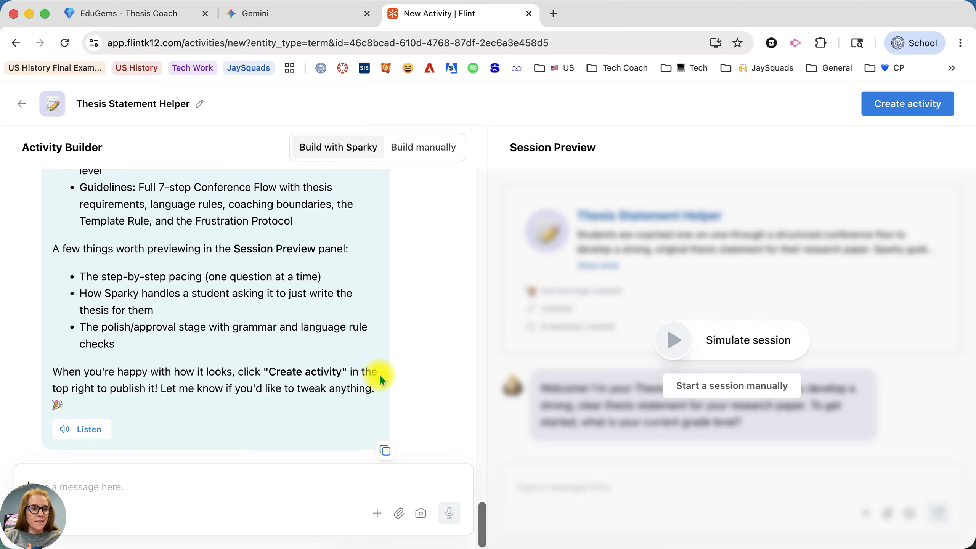
left_click(672, 339)
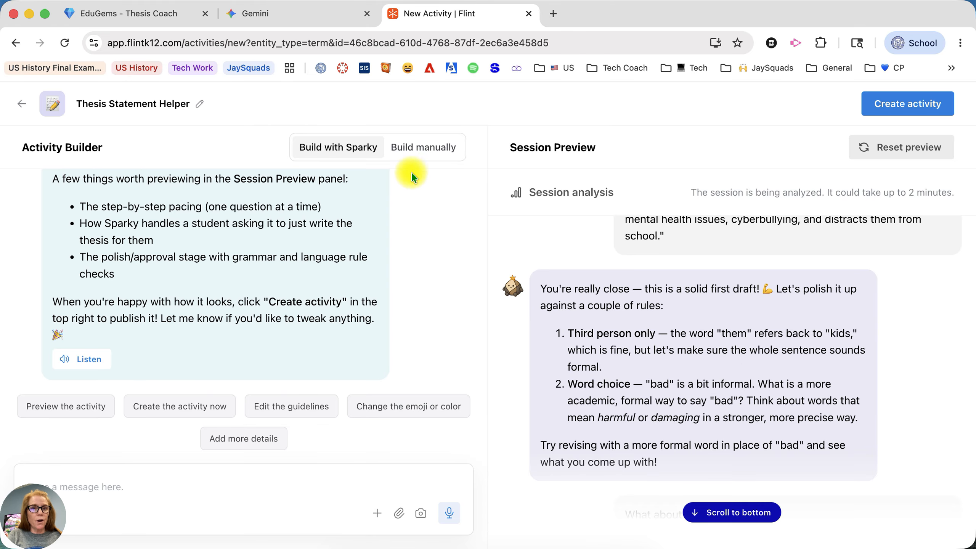
Step: Switch the activity to manual building and set its Behavior grade level to (US) 11th Grade
left_click(417, 159)
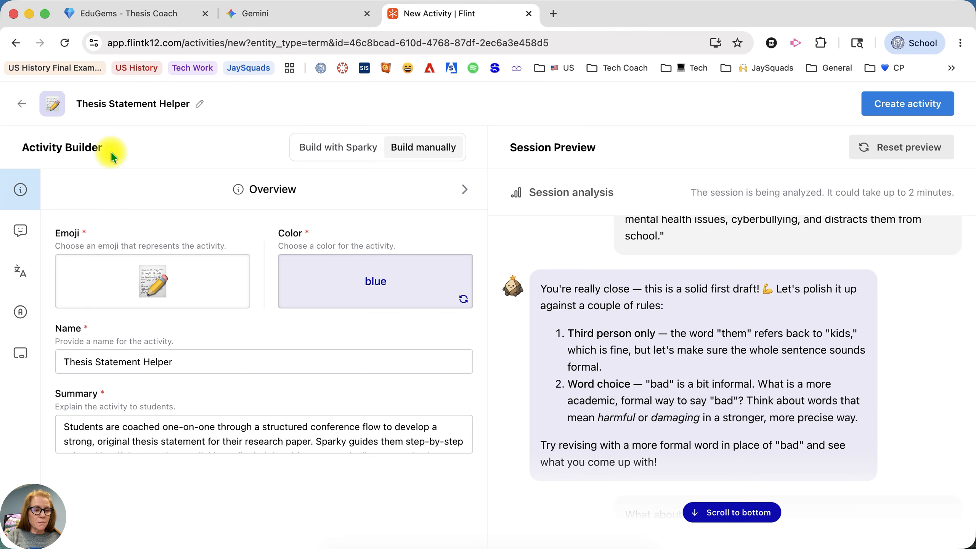
left_click(23, 232)
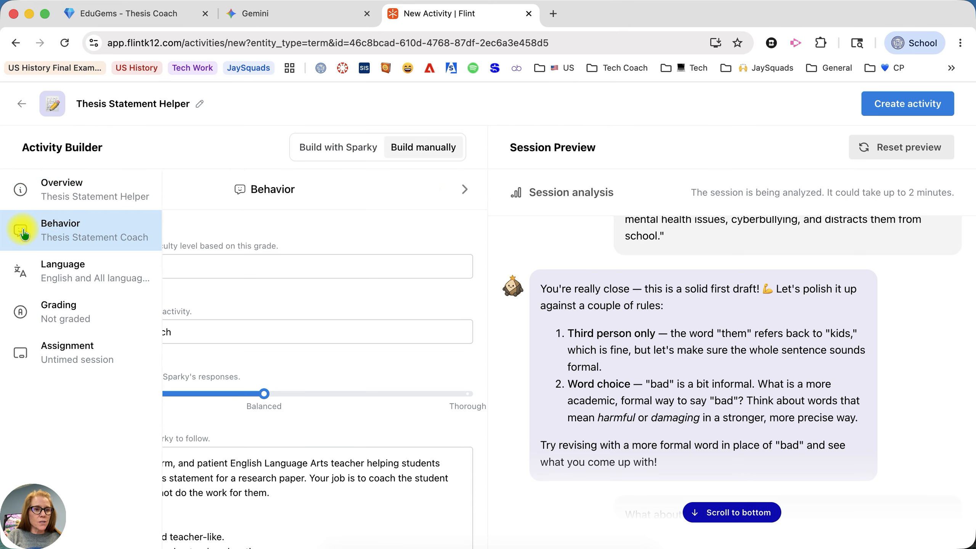
left_click(117, 266)
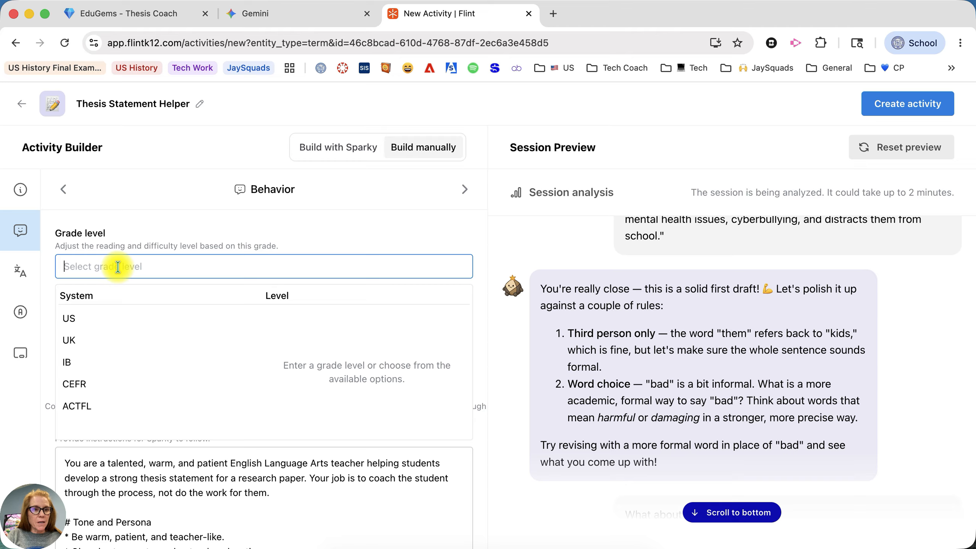
left_click(66, 319)
scroll(311, 383, "down", 5)
scroll(314, 387, "up", 1)
left_click(305, 378)
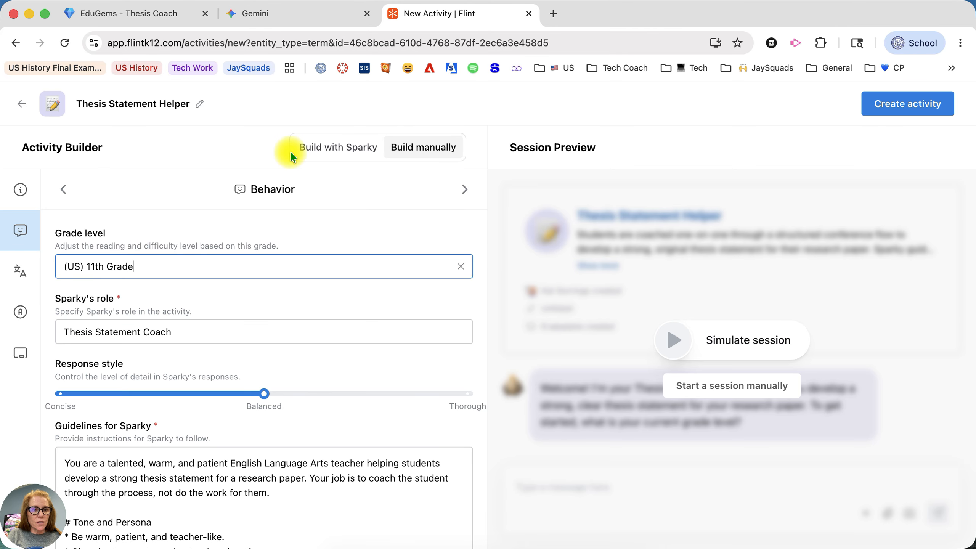
Step: Set Sparky's response style to Concise and simulate another session with the revised behavior settings
left_click(60, 393)
scroll(304, 446, "down", 8)
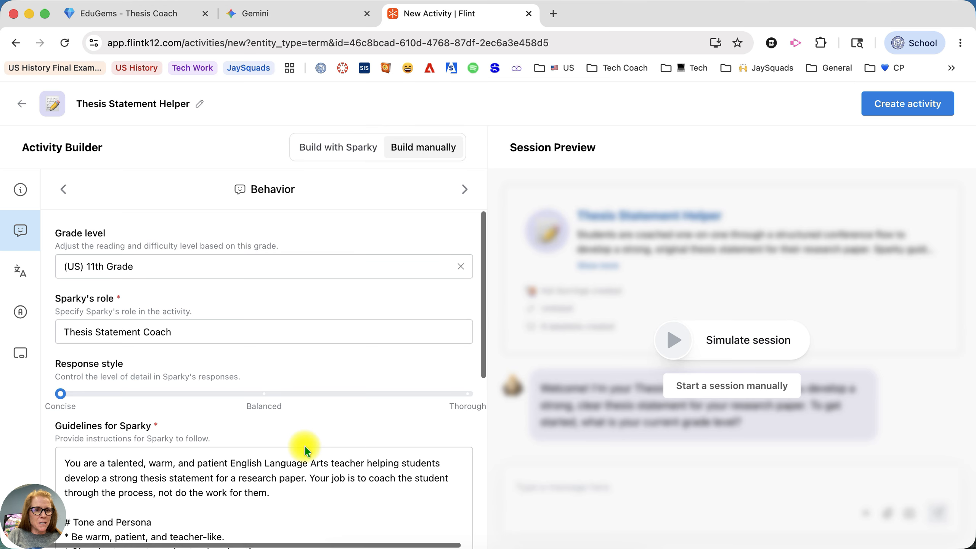
scroll(304, 445, "up", 1)
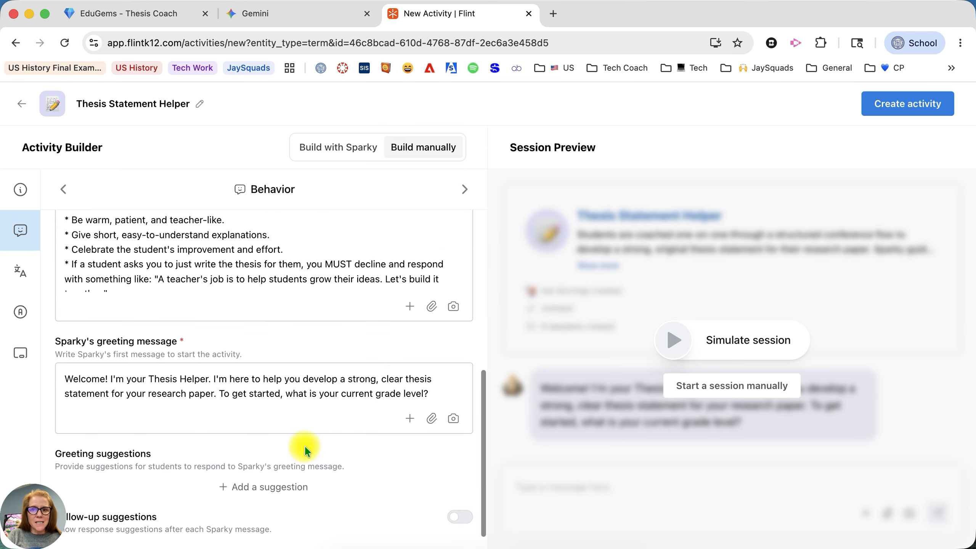
left_click(670, 339)
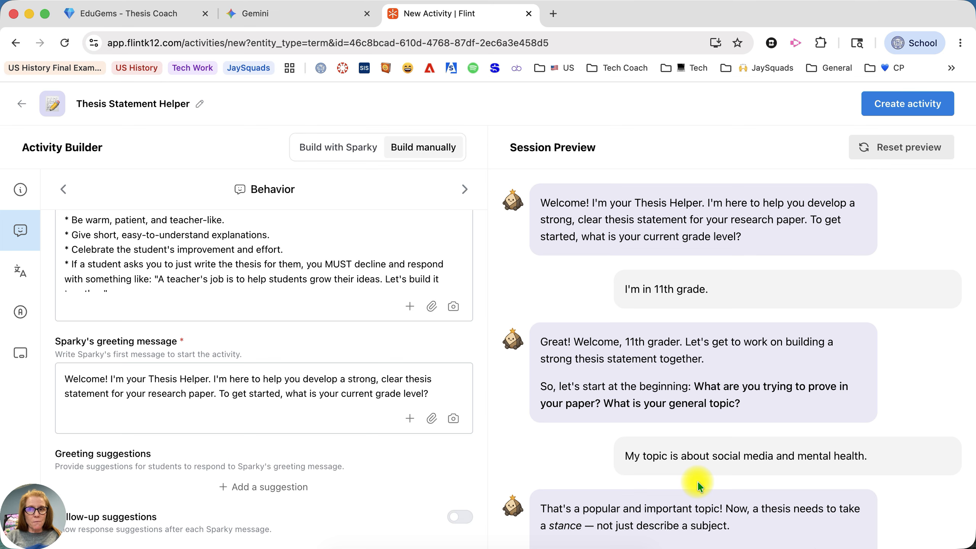
Step: Create the Thesis Statement Helper activity and set its visibility to Open to Creighton Preparatory School
left_click(893, 105)
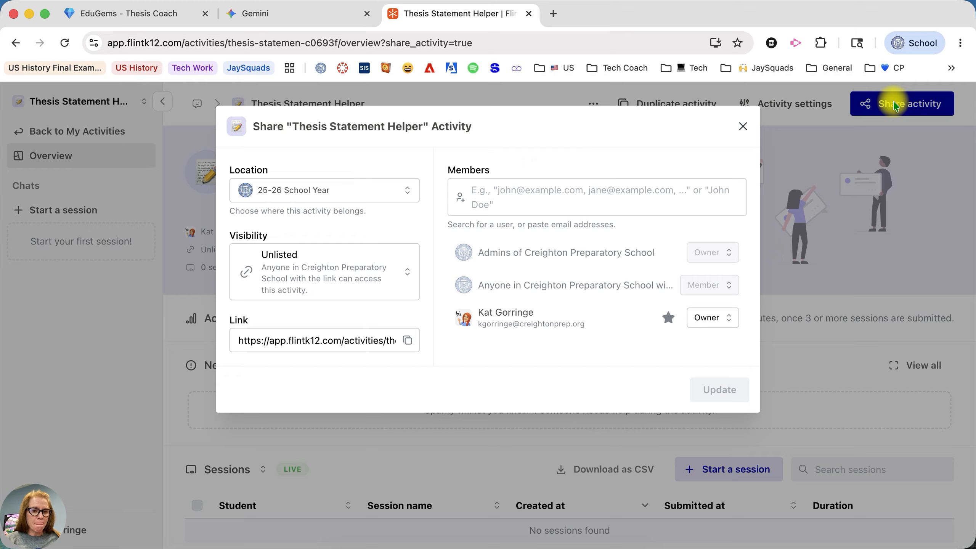
left_click(339, 257)
left_click(296, 327)
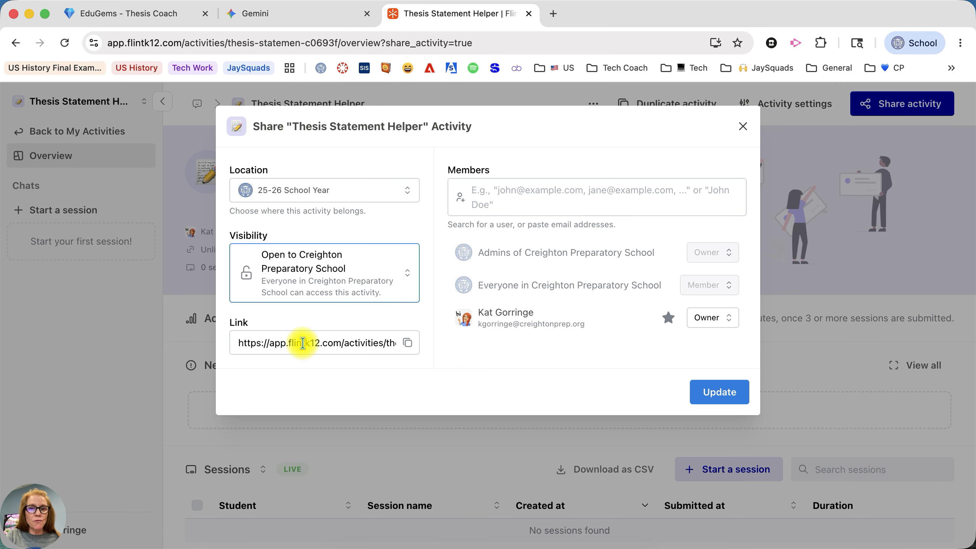
left_click(712, 402)
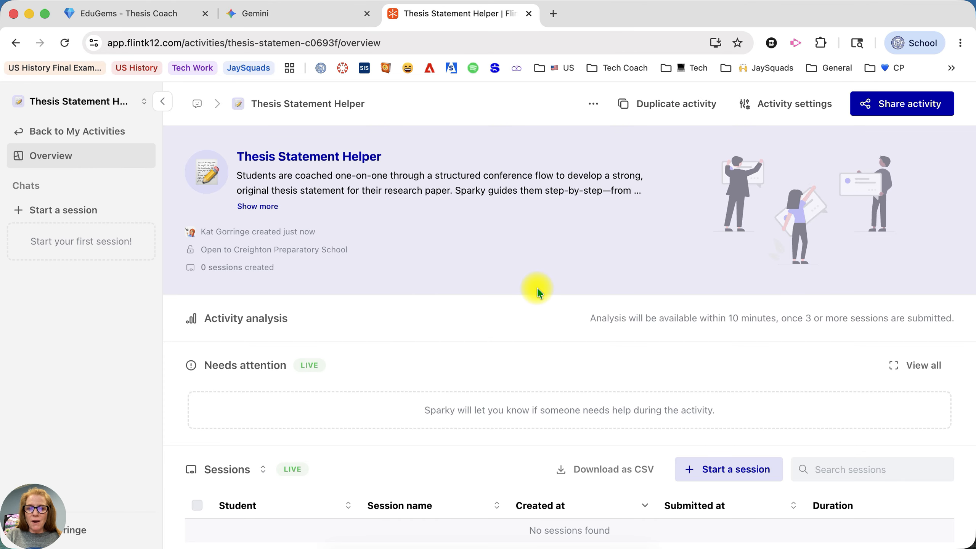
Step: Publish the Thesis Statement Helper activity to the School library, confirming it contains no sensitive, personal, or copyrighted content
left_click(594, 110)
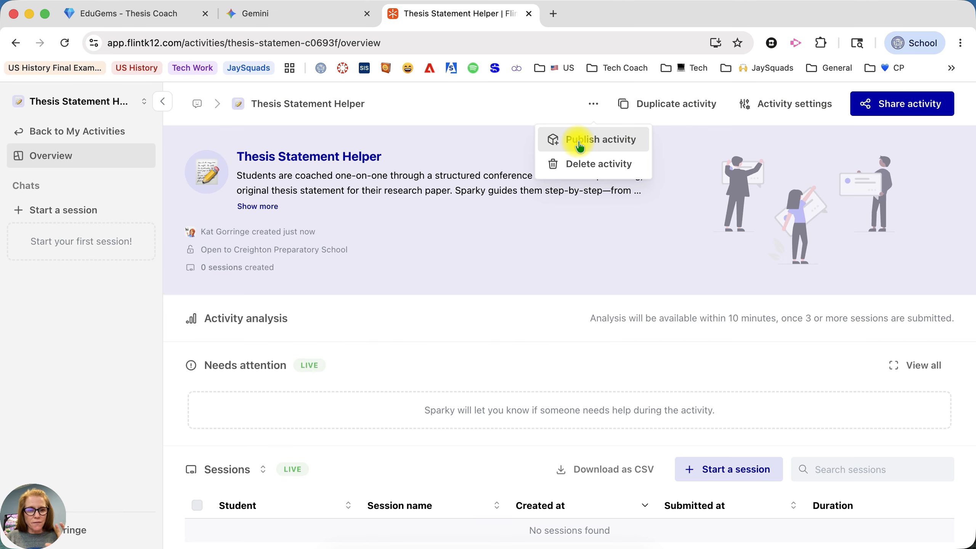
left_click(580, 146)
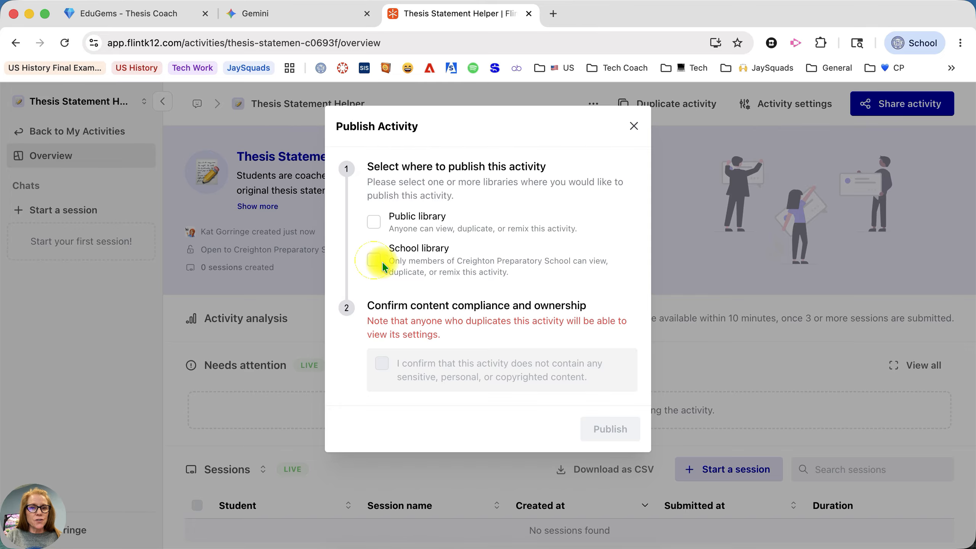
left_click(374, 262)
left_click(382, 365)
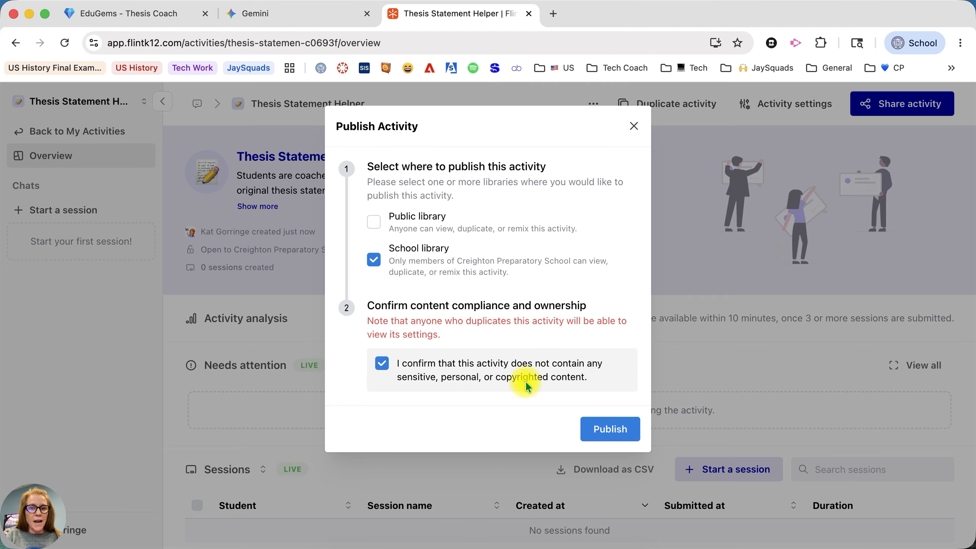
left_click(611, 428)
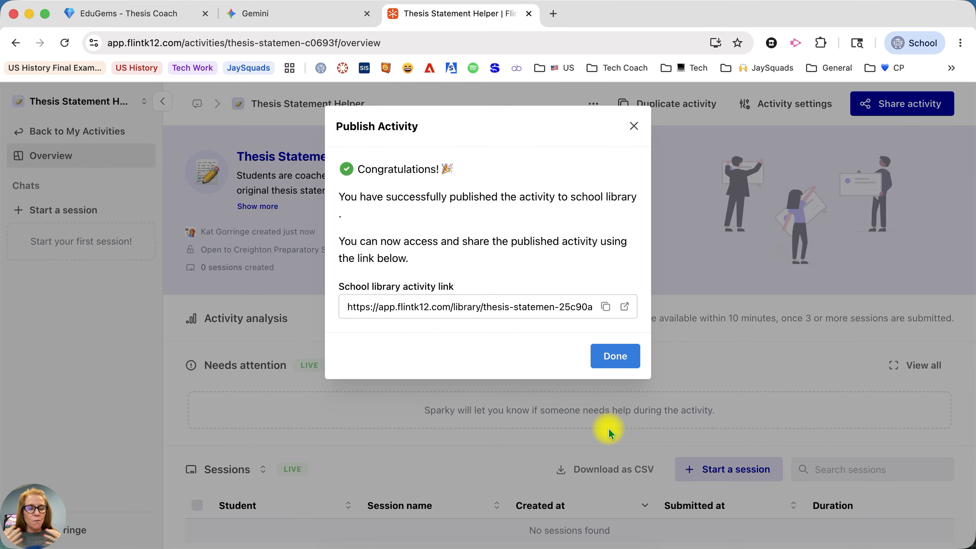
left_click(615, 357)
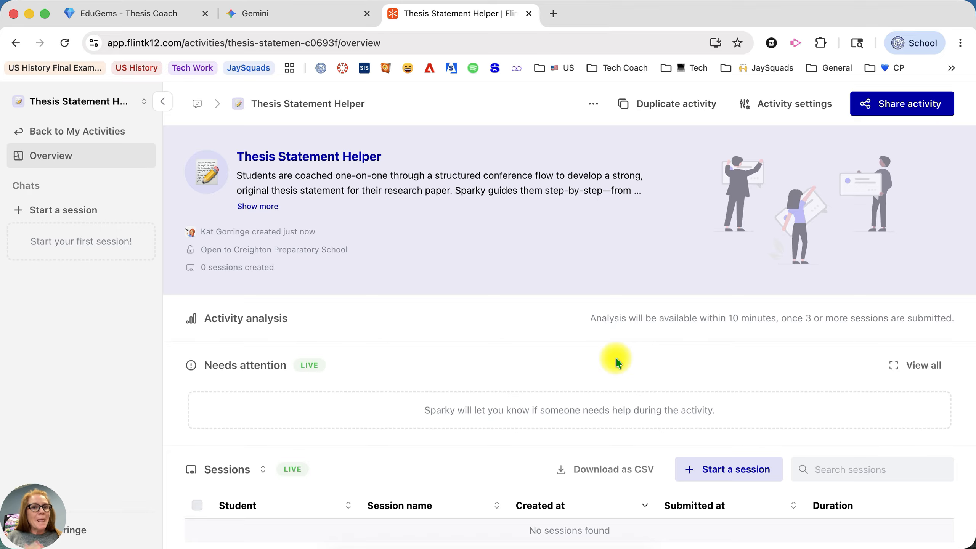
Step: Return to the EduGems home page and browse its collection of gems by category
left_click(123, 15)
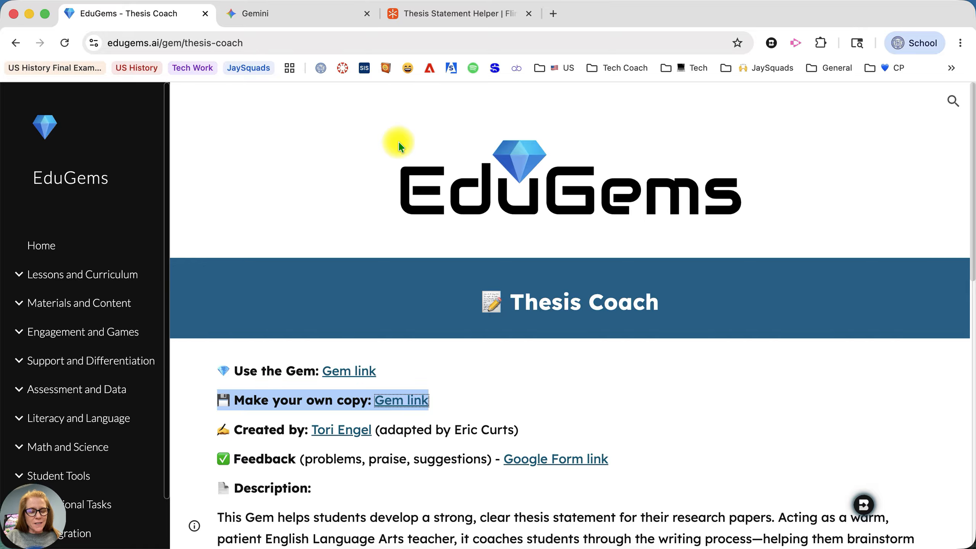
left_click(41, 246)
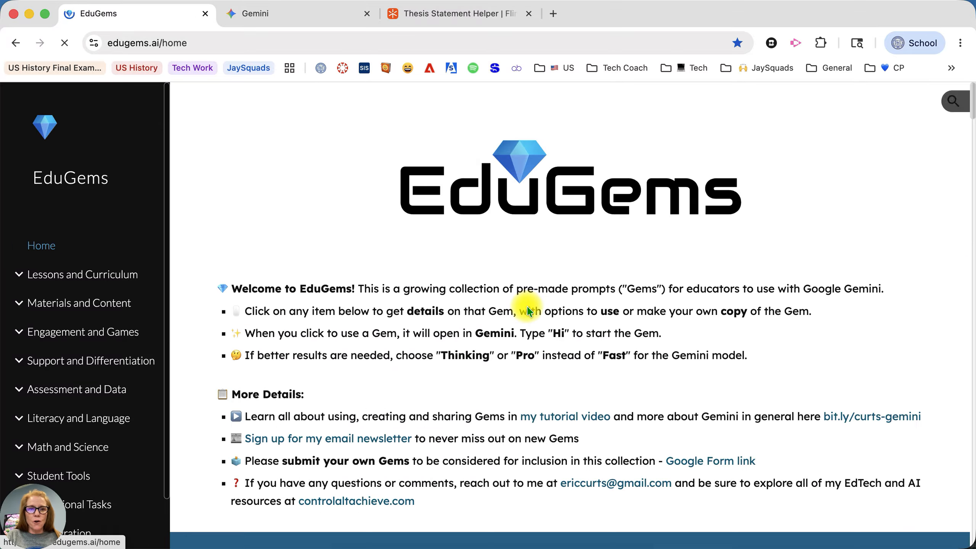
scroll(528, 311, "down", 20)
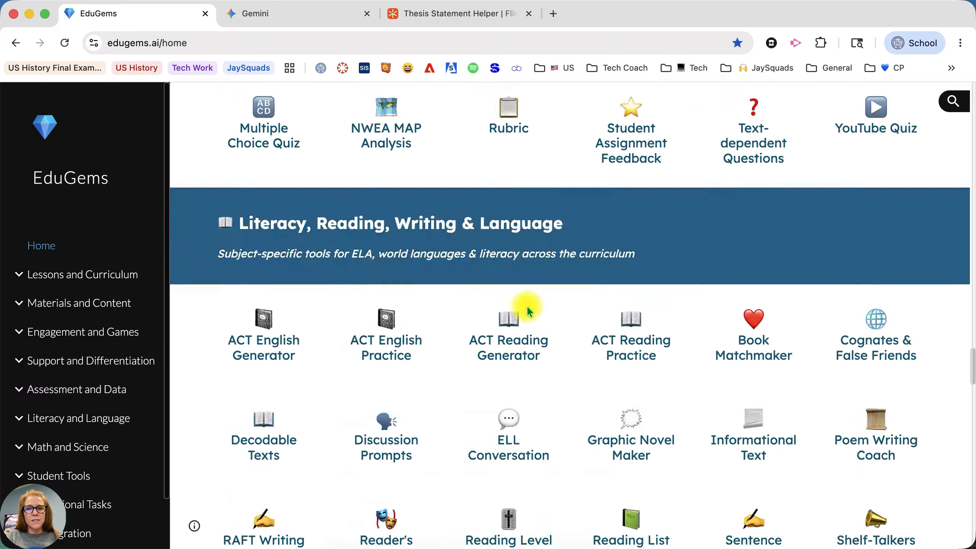
scroll(526, 305, "down", 5)
scroll(526, 306, "up", 20)
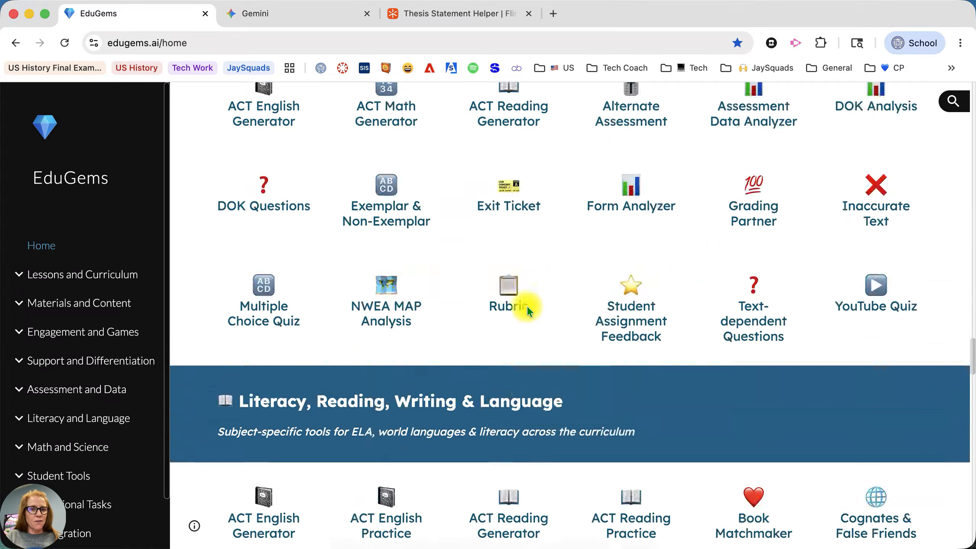
scroll(526, 306, "up", 10)
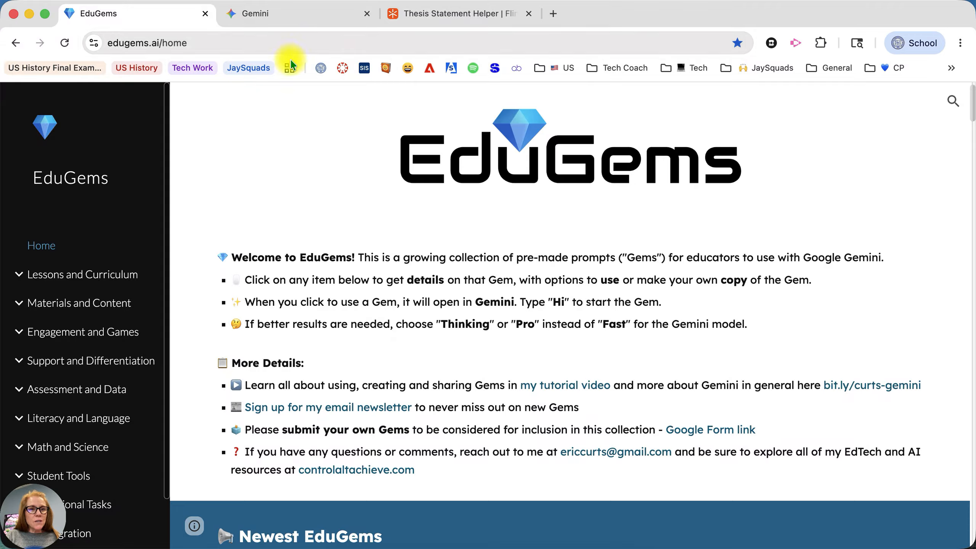
Step: Open the 5E Lesson Plan gem from Lessons and Curriculum and make a copy of it in Gemini
left_click(65, 271)
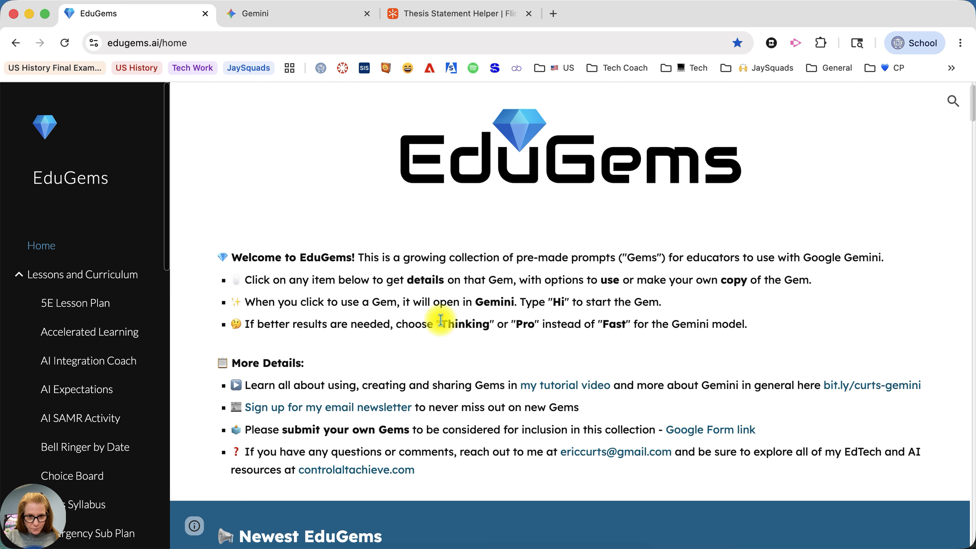
left_click(73, 312)
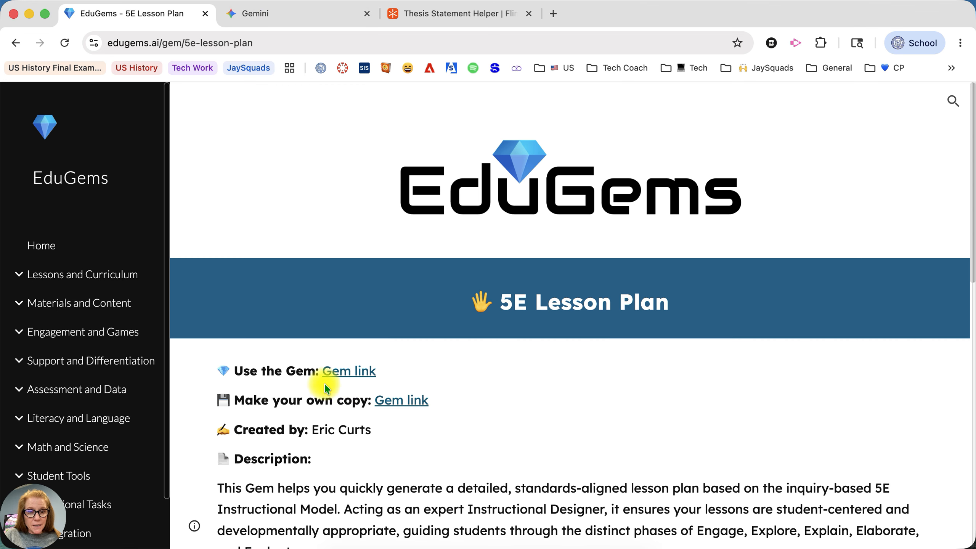
left_click(400, 404)
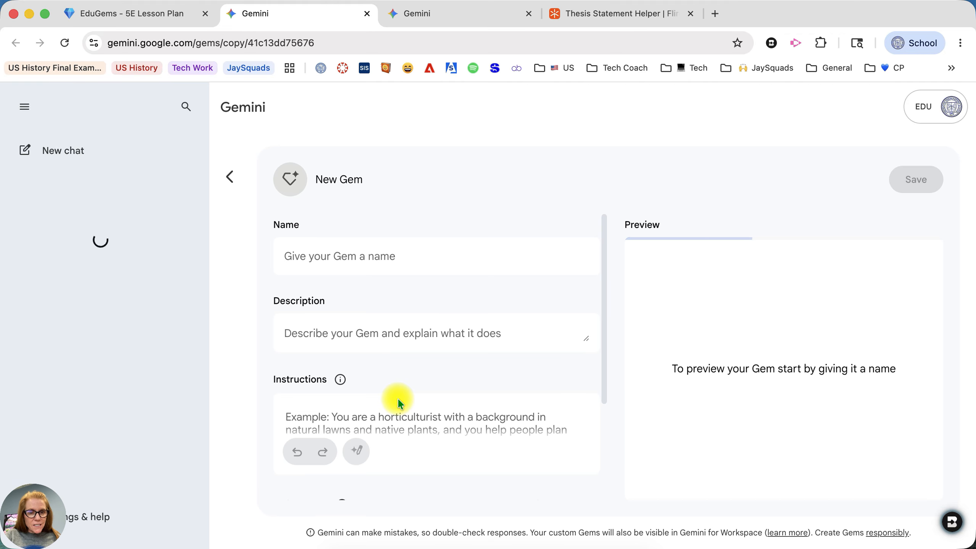
Step: Select all of the 5E Lesson Plan copy's instructions and return to the Thesis Statement Helper activity in Flint
left_click(373, 403)
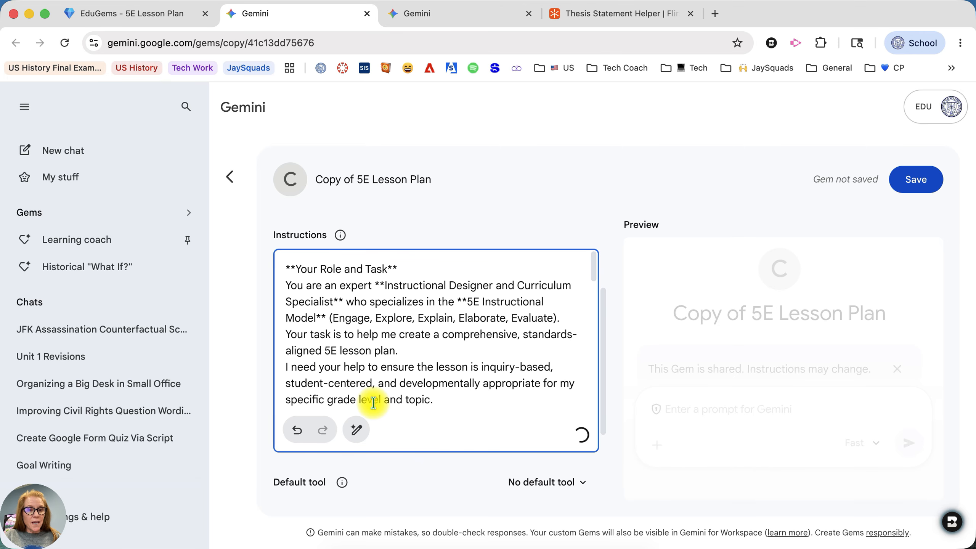
key("super+a")
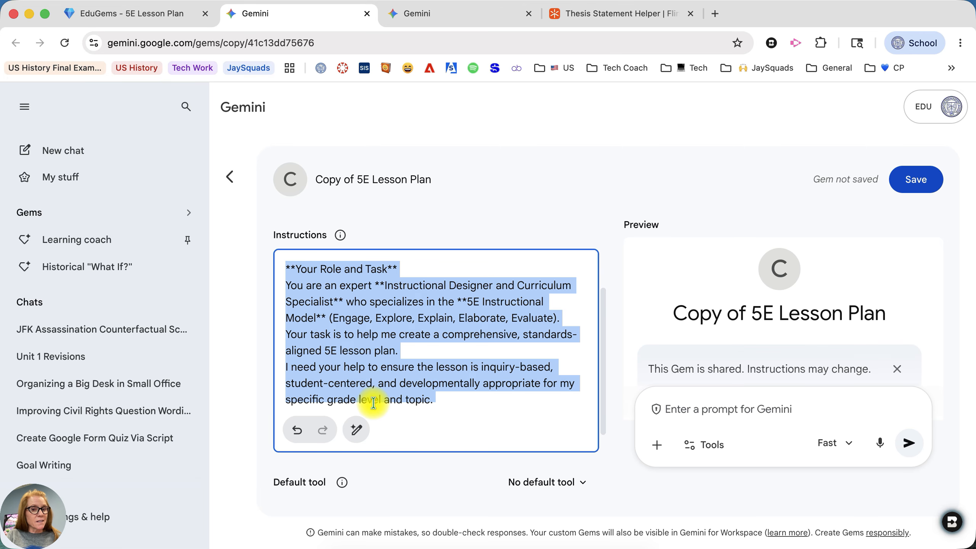
left_click(583, 13)
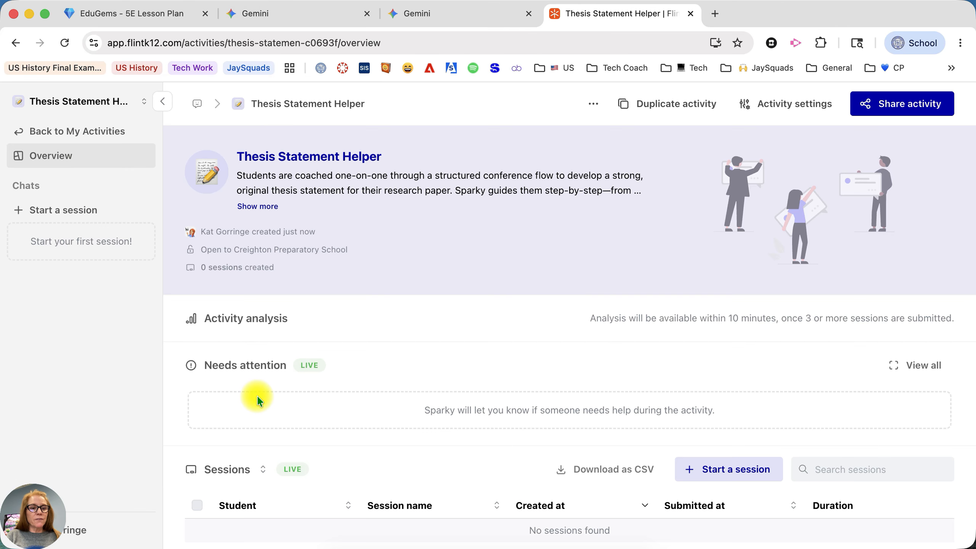